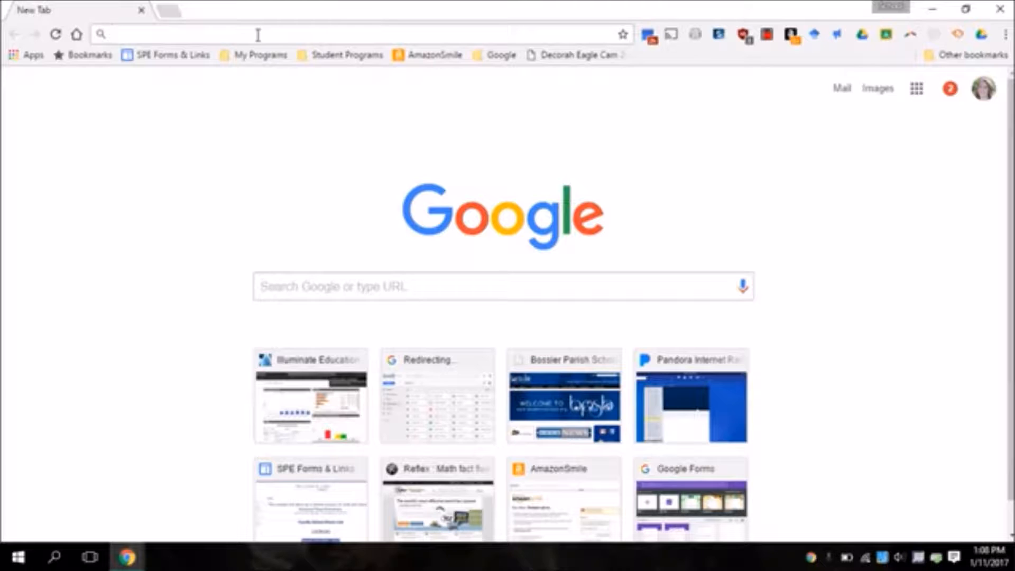
# Create a blank quiz in Google Forms and title it "Friday Math".
pyautogui.press('Return')
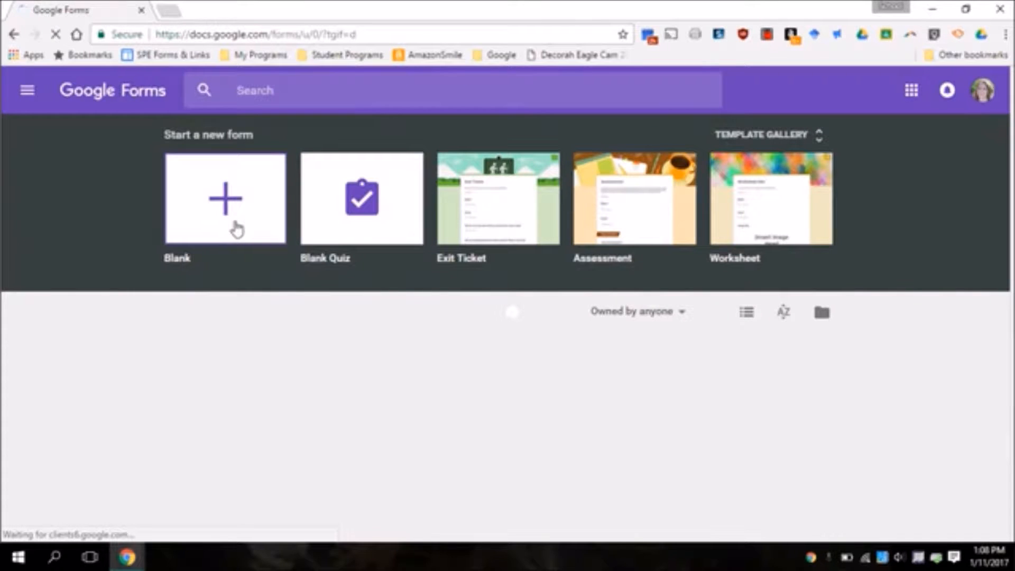
pyautogui.click(327, 227)
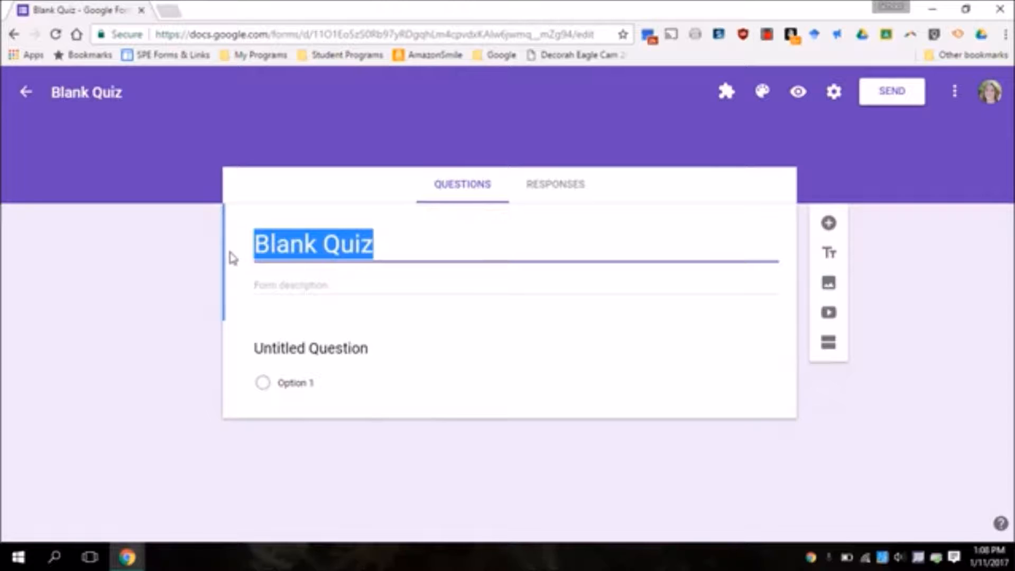
pyautogui.write('Fra')
pyautogui.press('BackSpace')
pyautogui.write('i')
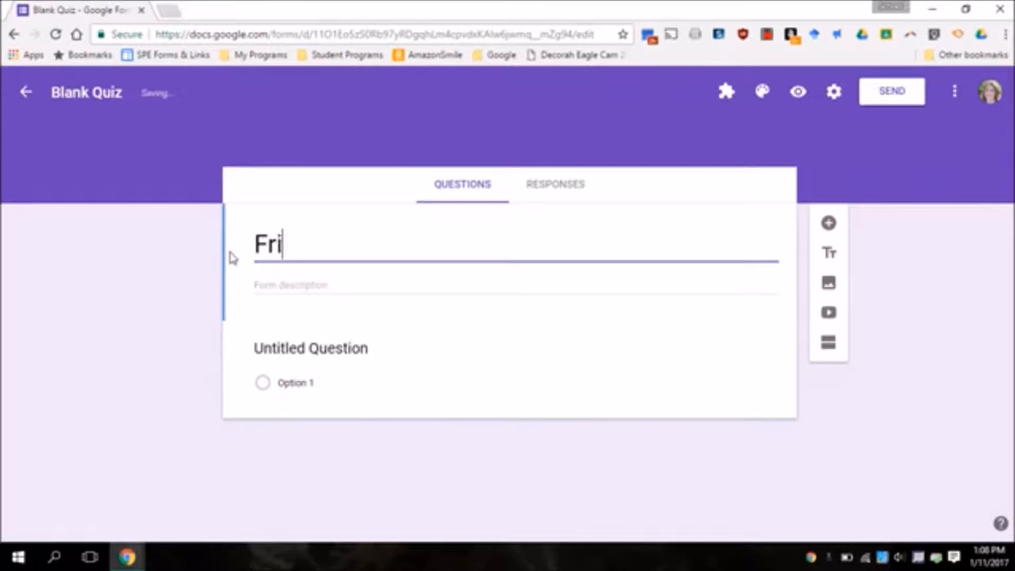
pyautogui.write('day Math')
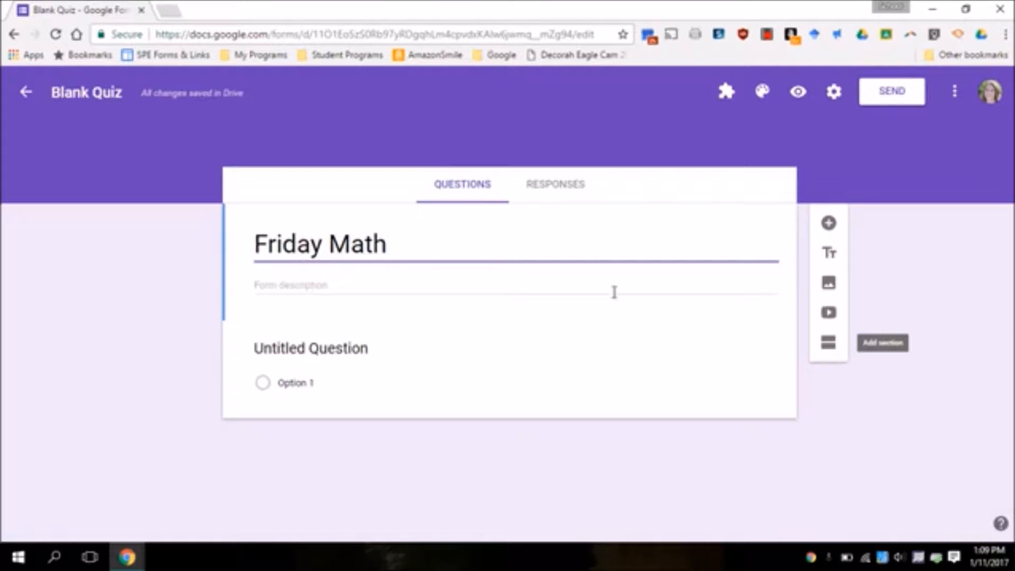
# Enter "5 x 4 +" as the text of the first question, keeping it multiple choice.
pyautogui.click(347, 349)
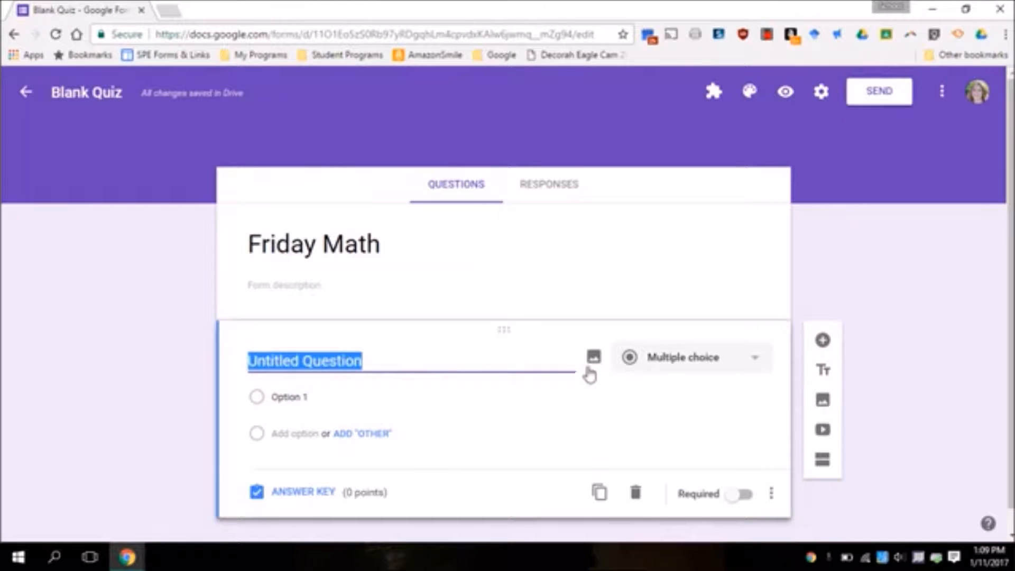
pyautogui.click(738, 365)
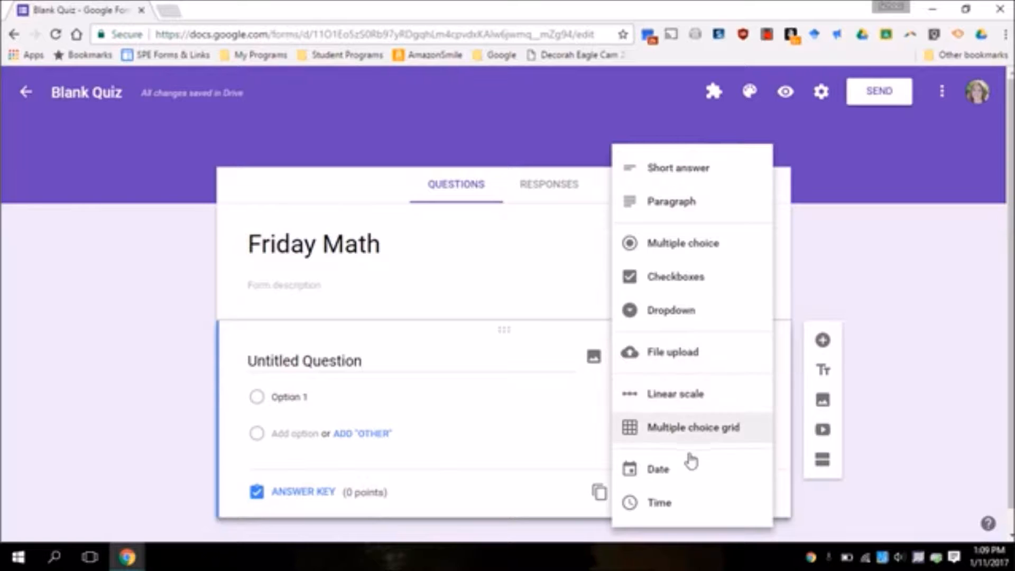
pyautogui.click(371, 364)
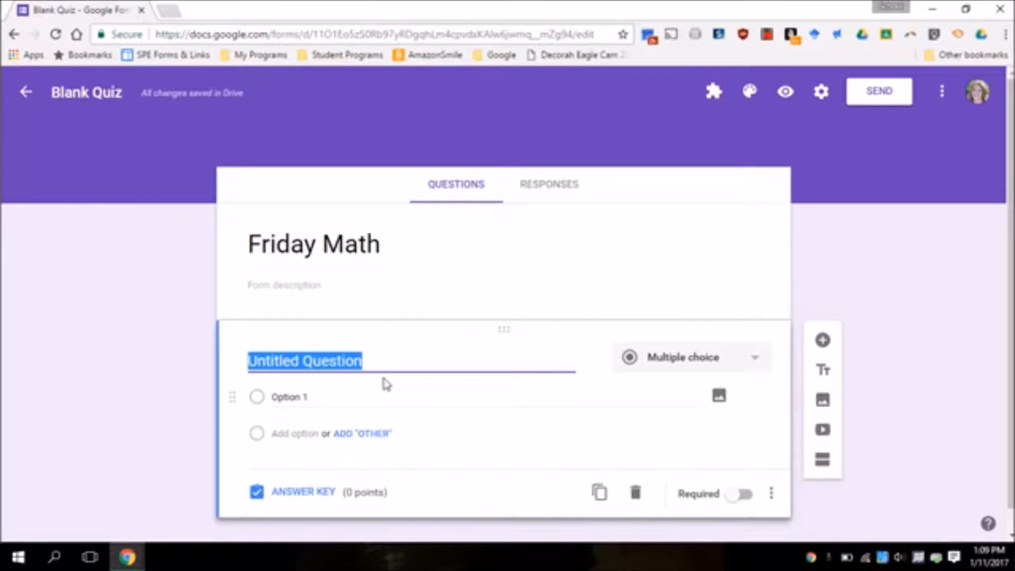
pyautogui.write('5 x 4 +')
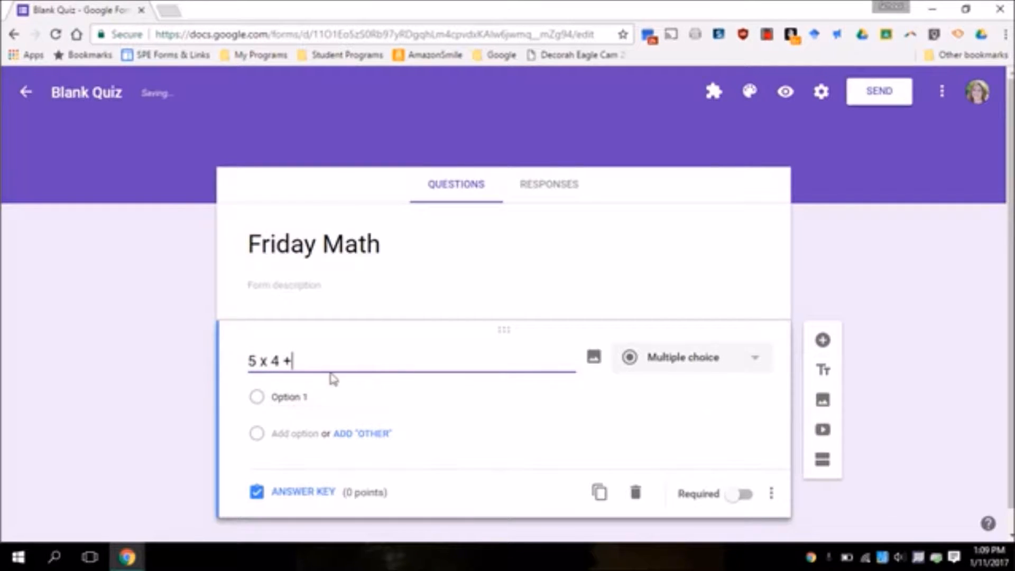
# Give the first question the answer options 25, 20 and 15.
pyautogui.click(283, 402)
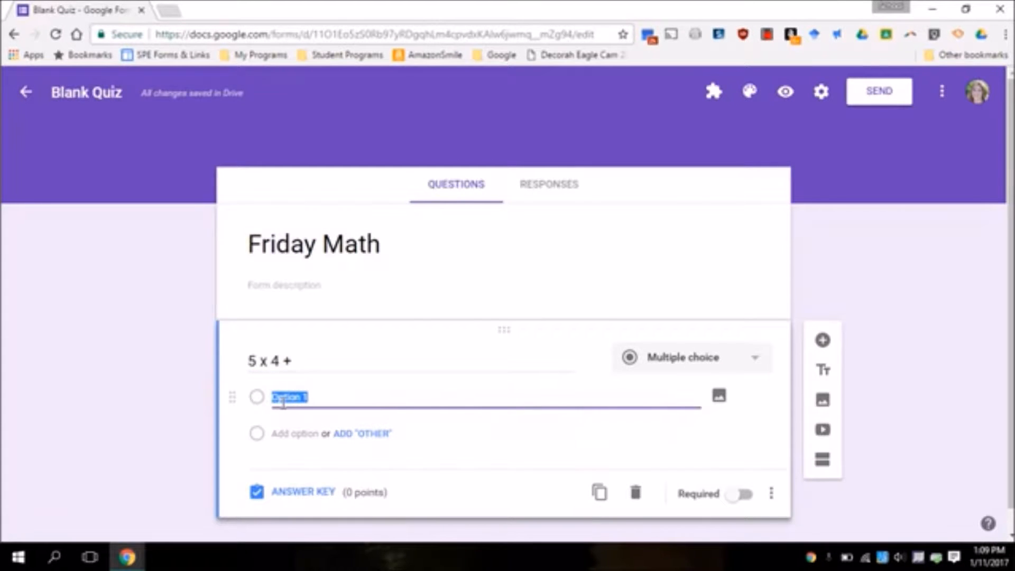
pyautogui.write('25')
pyautogui.press('Return')
pyautogui.write('20')
pyautogui.press('Return')
pyautogui.write('15')
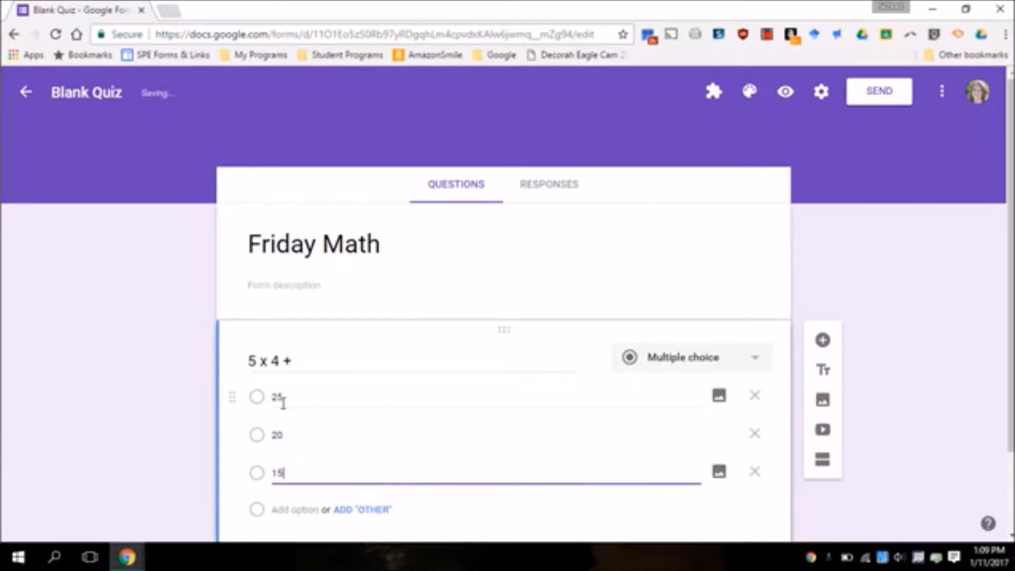
# Mark 20 as the correct answer in the first question's answer key.
pyautogui.scroll(-2, 281, 507)
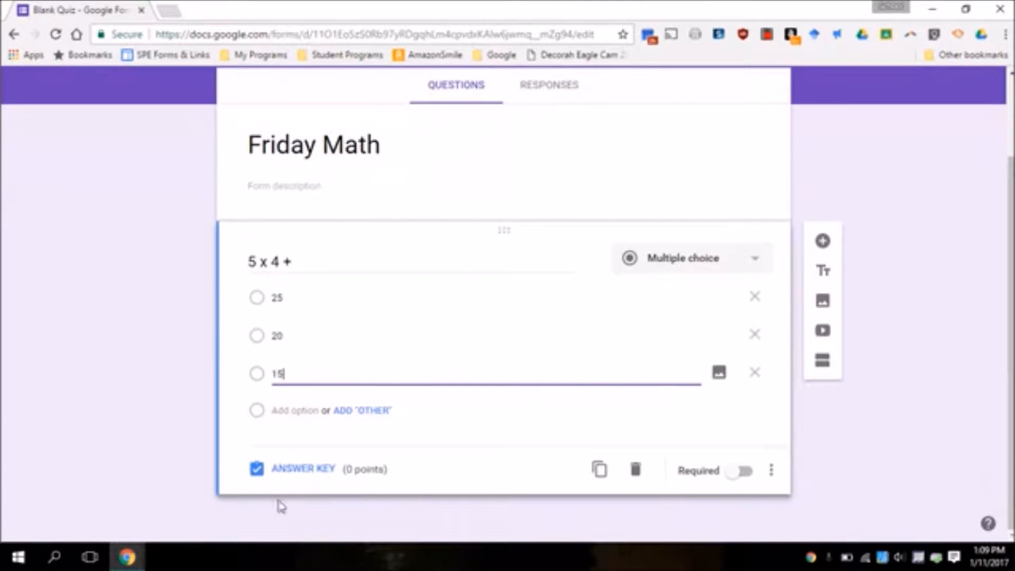
pyautogui.click(290, 479)
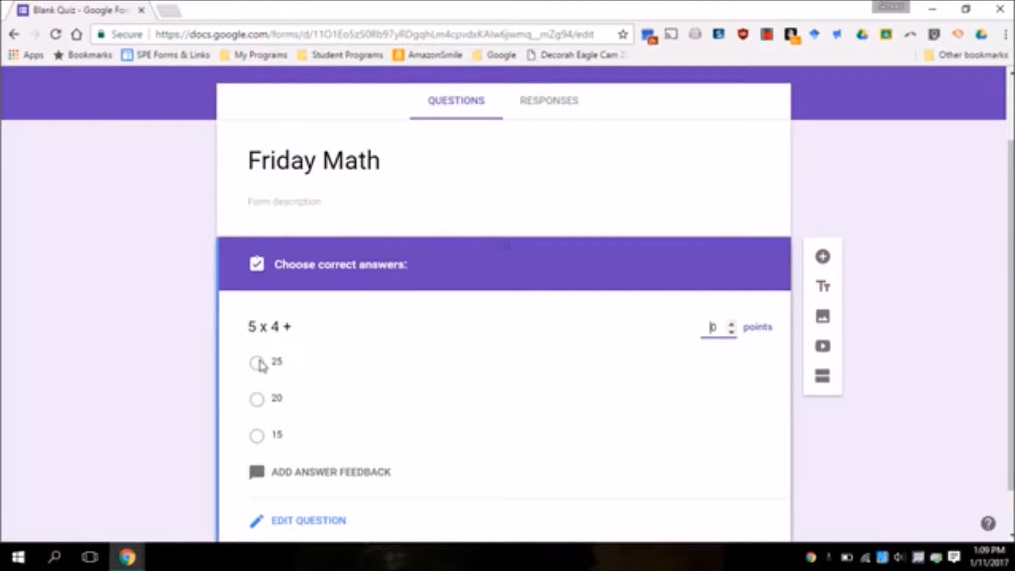
pyautogui.click(257, 399)
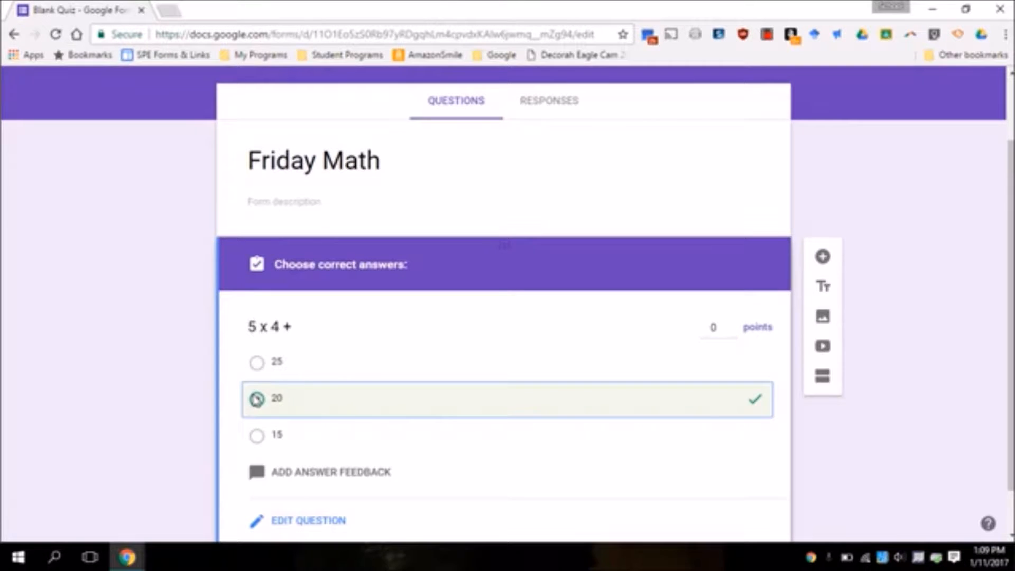
# Correct the first question's text to "5 x 4 =" and make the question required.
pyautogui.click(290, 522)
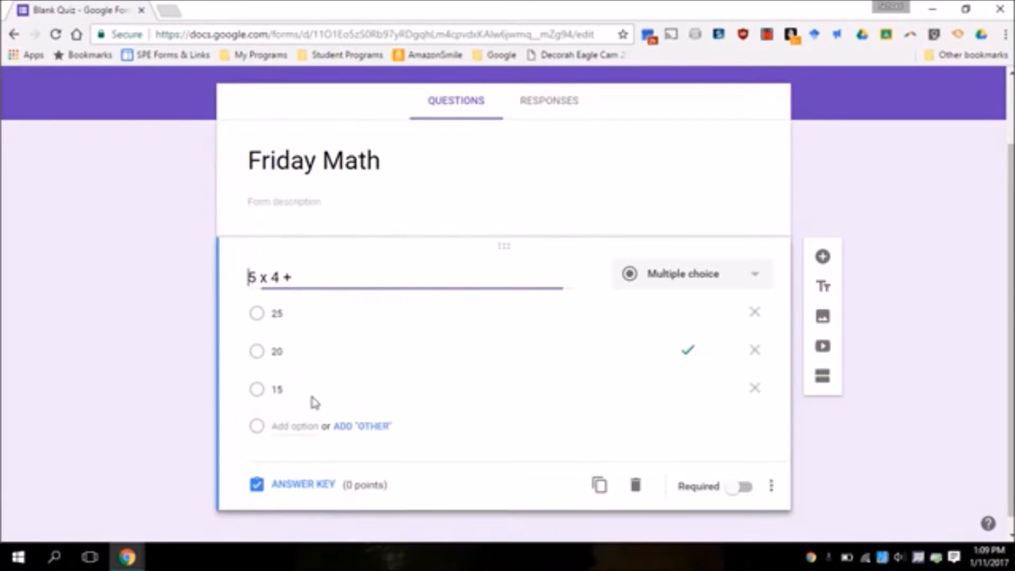
pyautogui.click(301, 278)
pyautogui.click(737, 489)
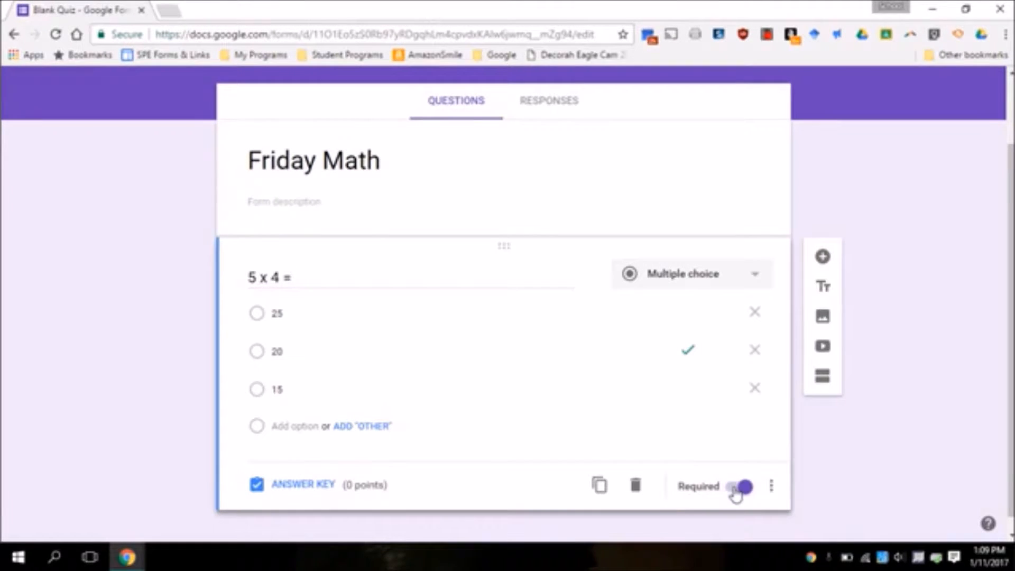
# Add a second question reading "Select 2 equations that equal 20" and set its type to Checkboxes.
pyautogui.click(823, 257)
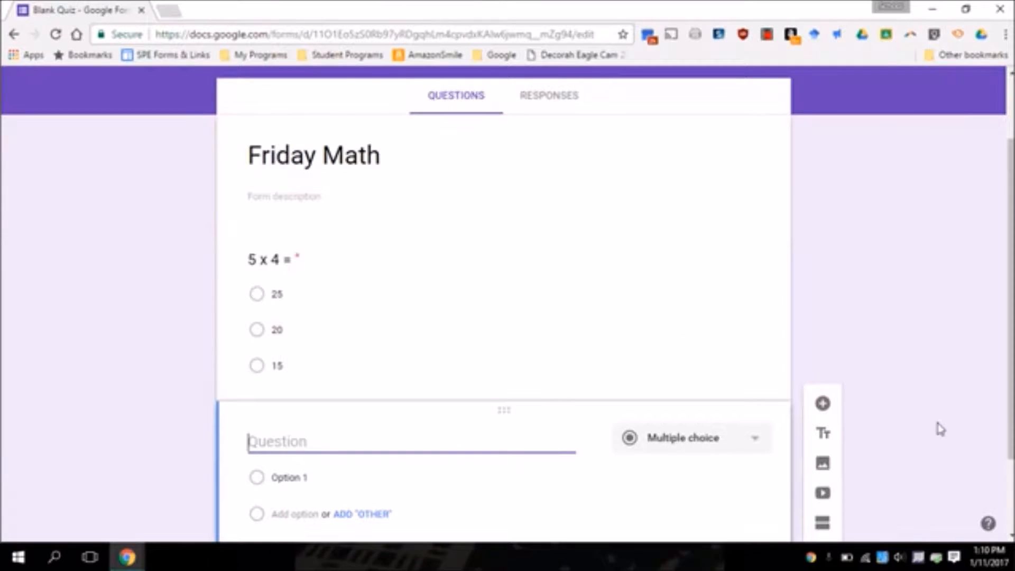
pyautogui.write('Select 2 equations that equal 20')
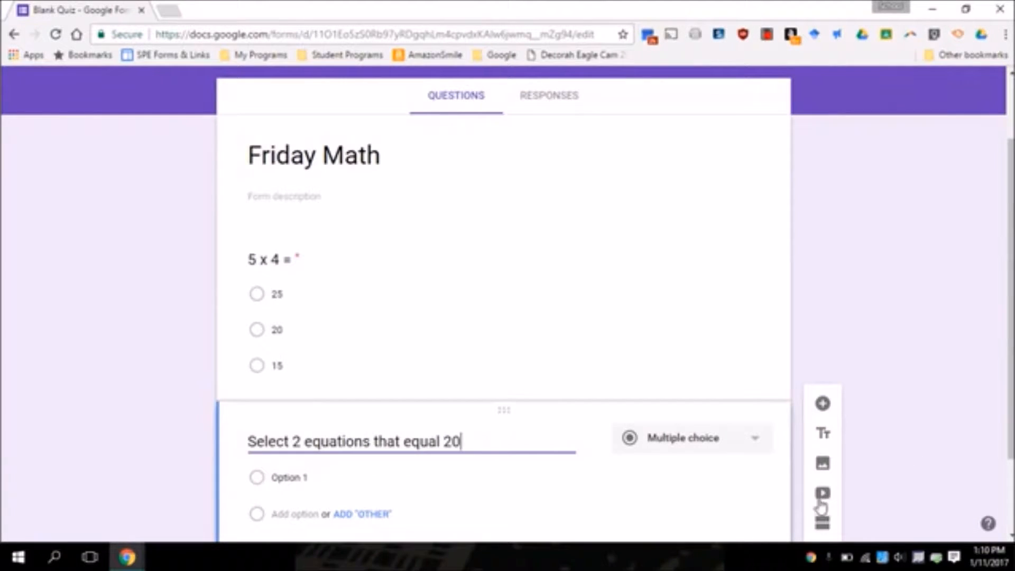
pyautogui.click(755, 444)
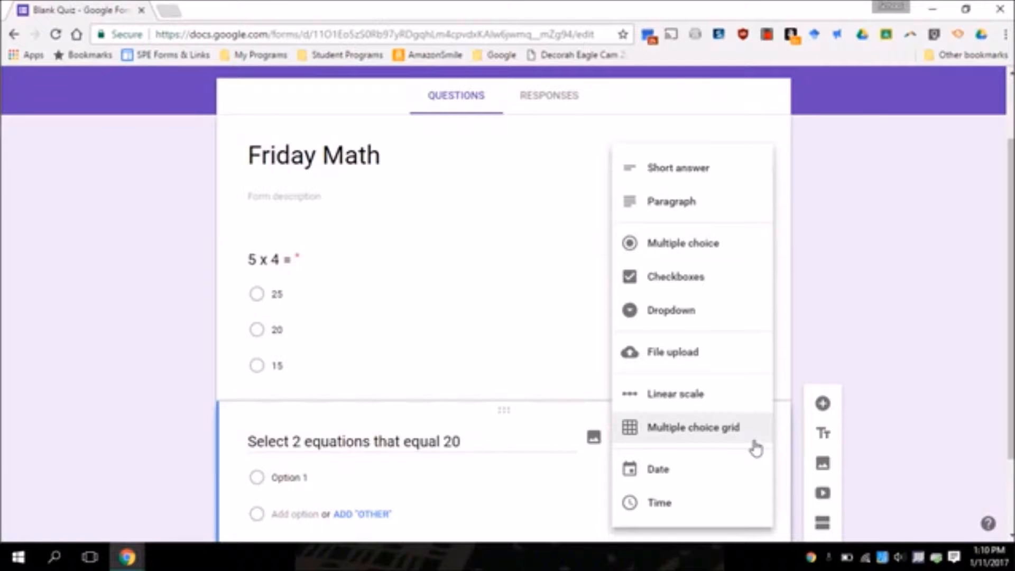
pyautogui.click(682, 279)
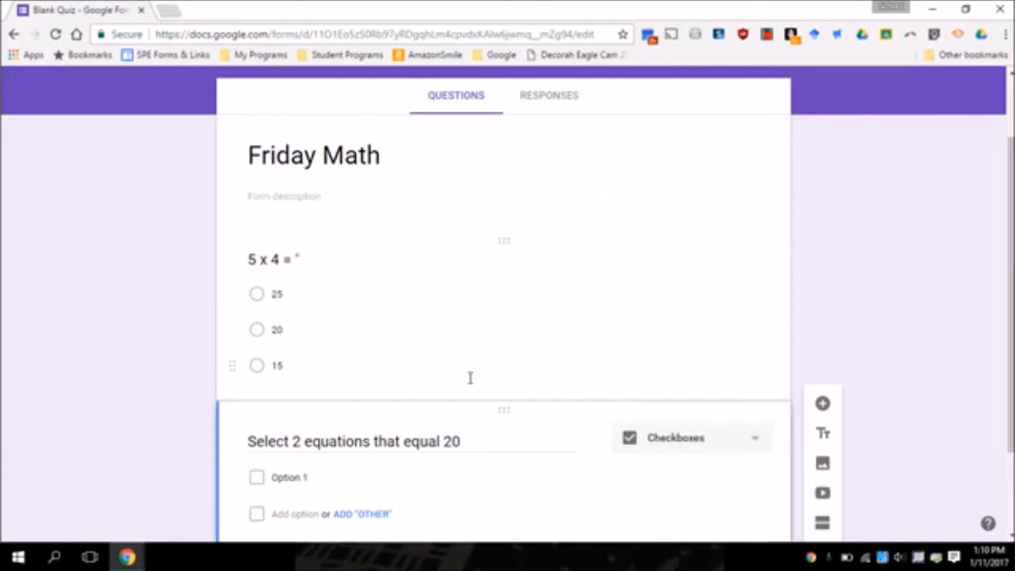
# Give the checkbox question the options "5 x 4", "4 + 4 +4 +4", "2 x 10" and "10 + 9".
pyautogui.scroll(-2, 470, 376)
pyautogui.click(319, 363)
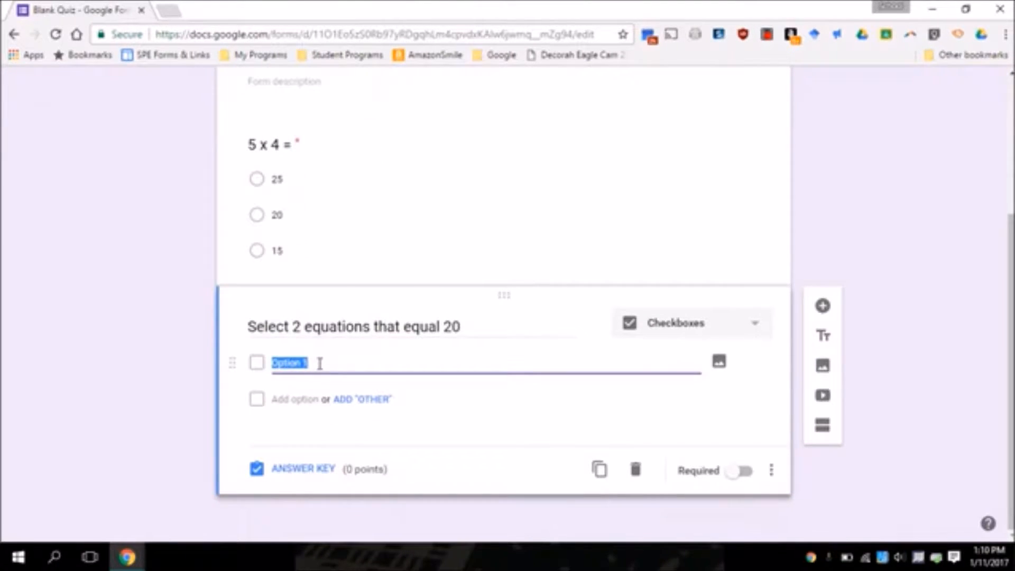
pyautogui.write('5 x 4')
pyautogui.press('Return')
pyautogui.write('4 + 4 +4 +4')
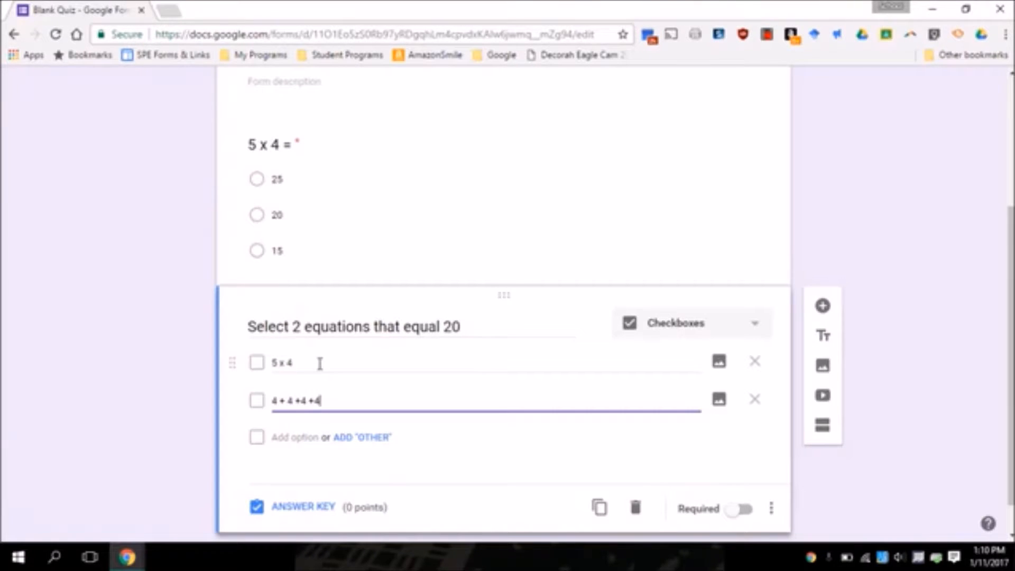
pyautogui.press('Return')
pyautogui.write('2')
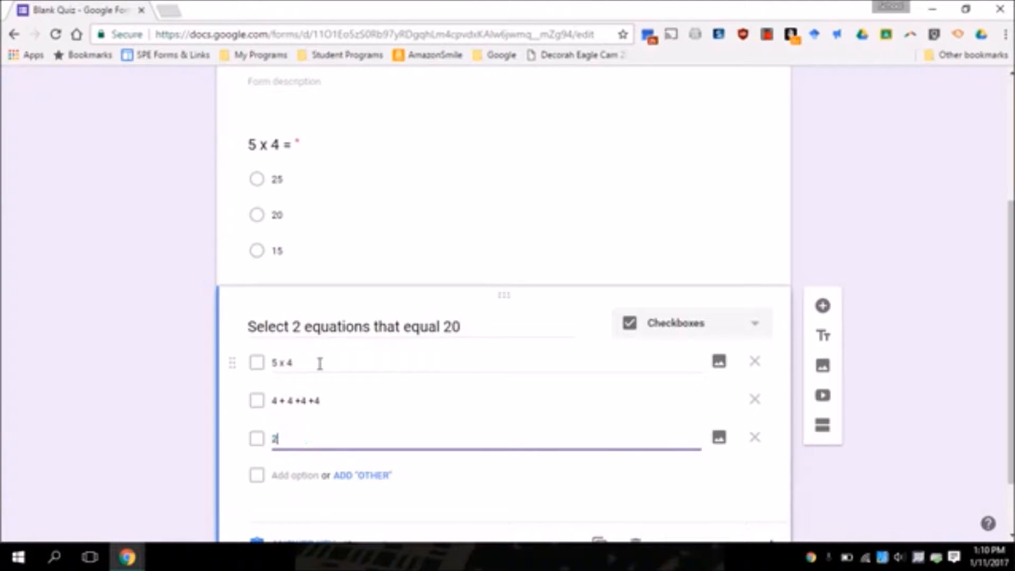
pyautogui.write(' x 10')
pyautogui.press('Return')
pyautogui.write('10 + 9')
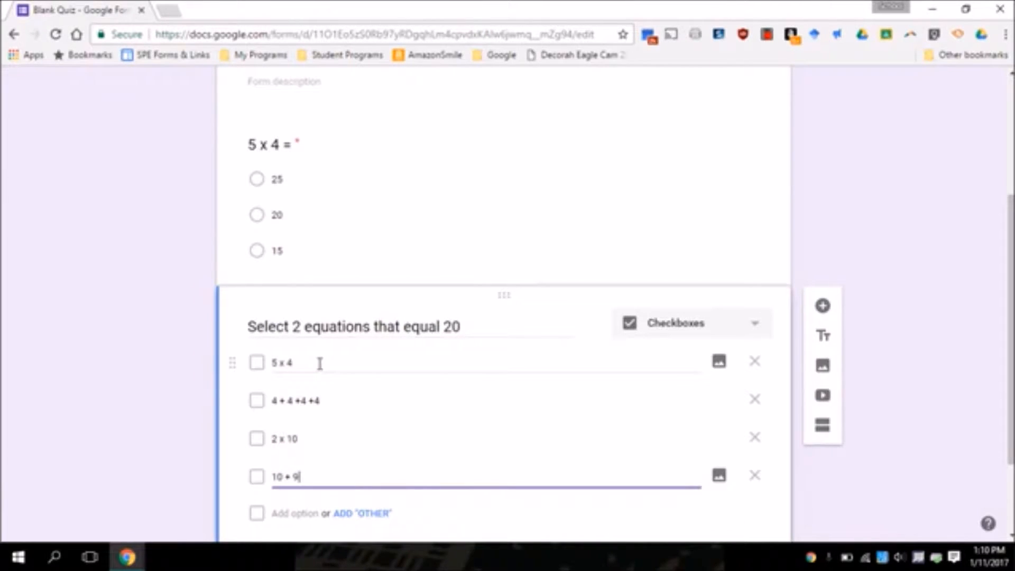
# Mark "5 x 4" and "2 x 10" as the correct answers in the checkbox question's answer key.
pyautogui.scroll(-2, 320, 363)
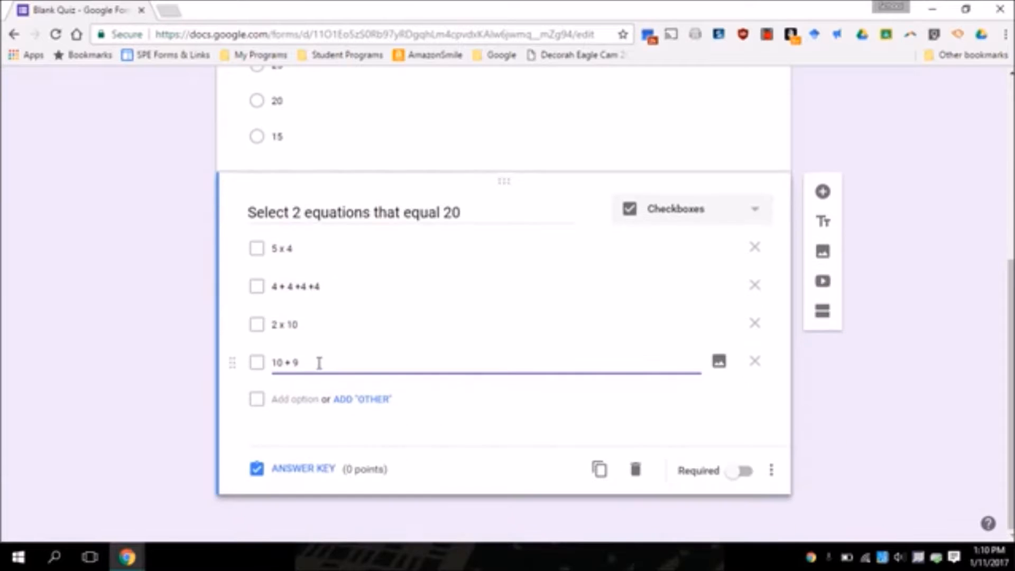
pyautogui.click(287, 475)
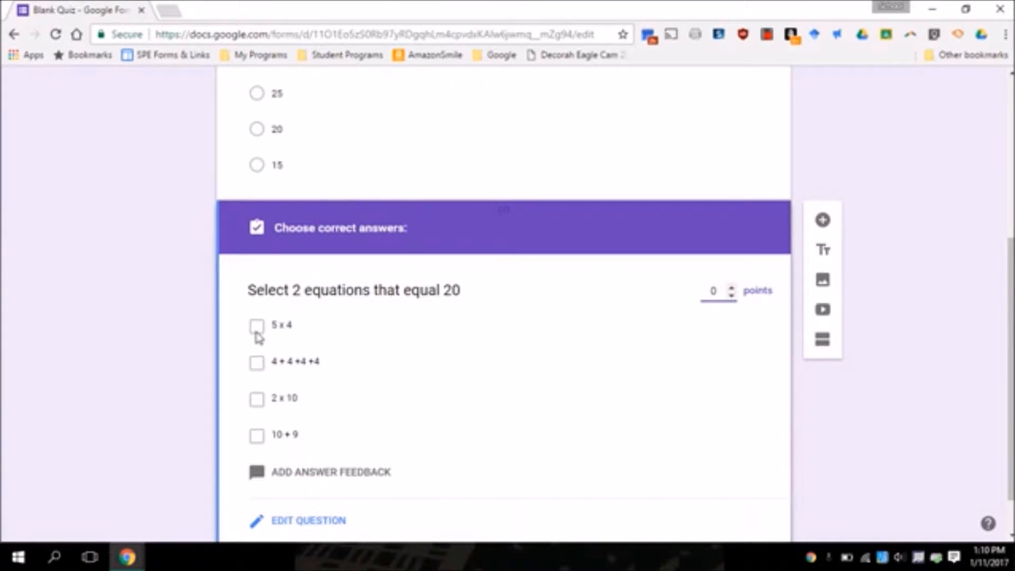
pyautogui.click(257, 331)
pyautogui.click(257, 402)
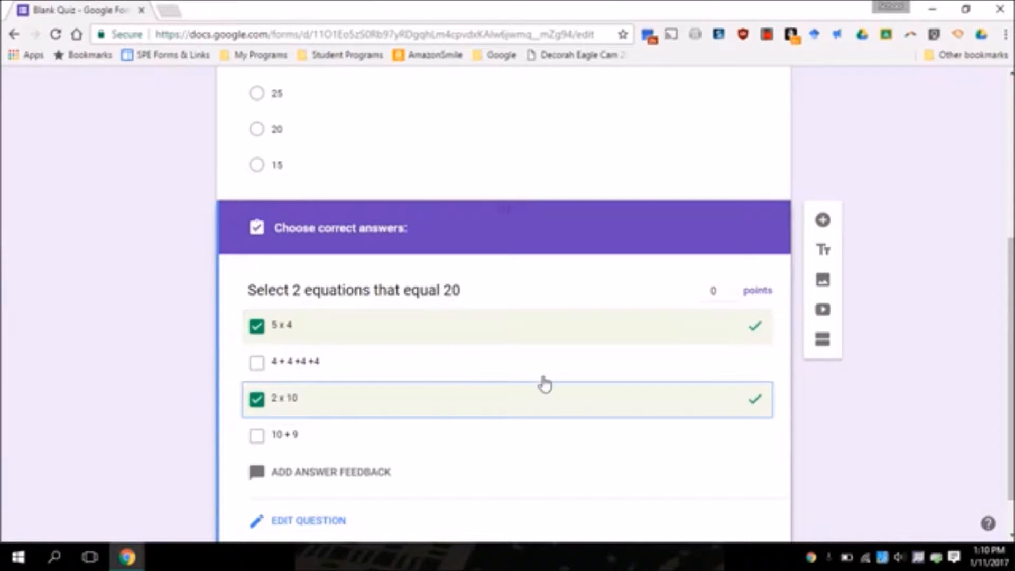
# Add a third question reading "Use the image to answer" and set its type to Short answer.
pyautogui.scroll(-1, 518, 426)
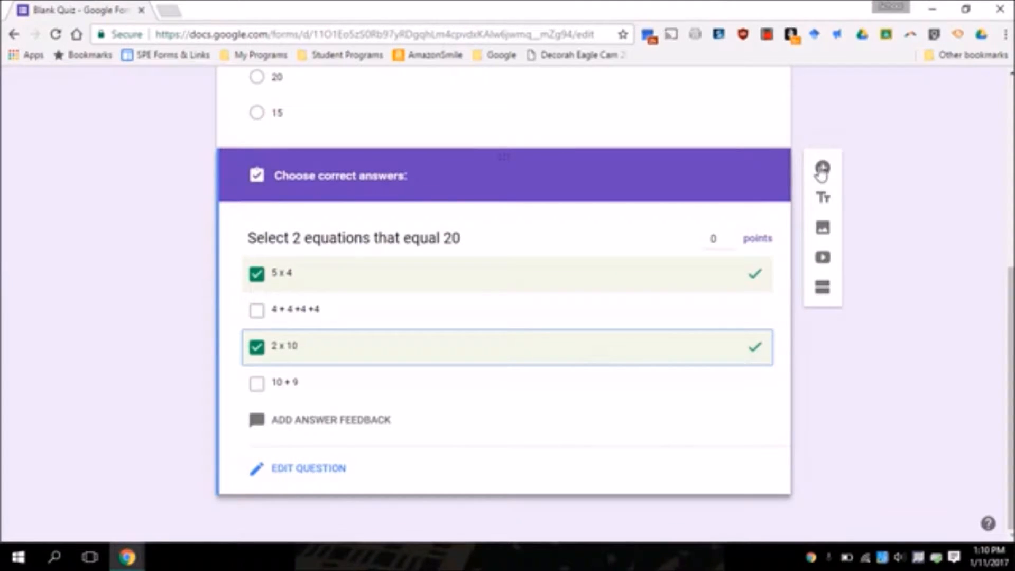
pyautogui.click(822, 169)
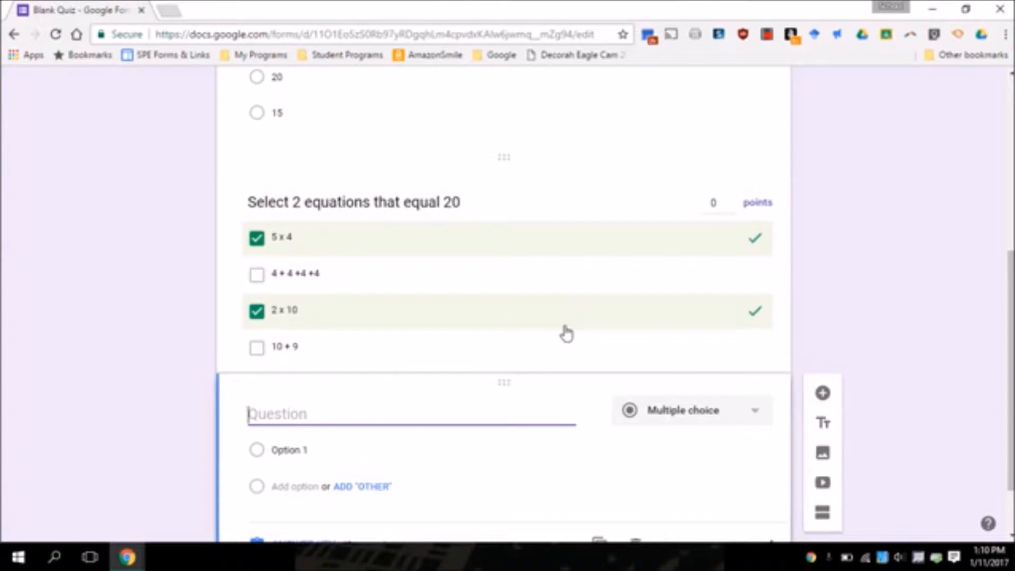
pyautogui.write('U')
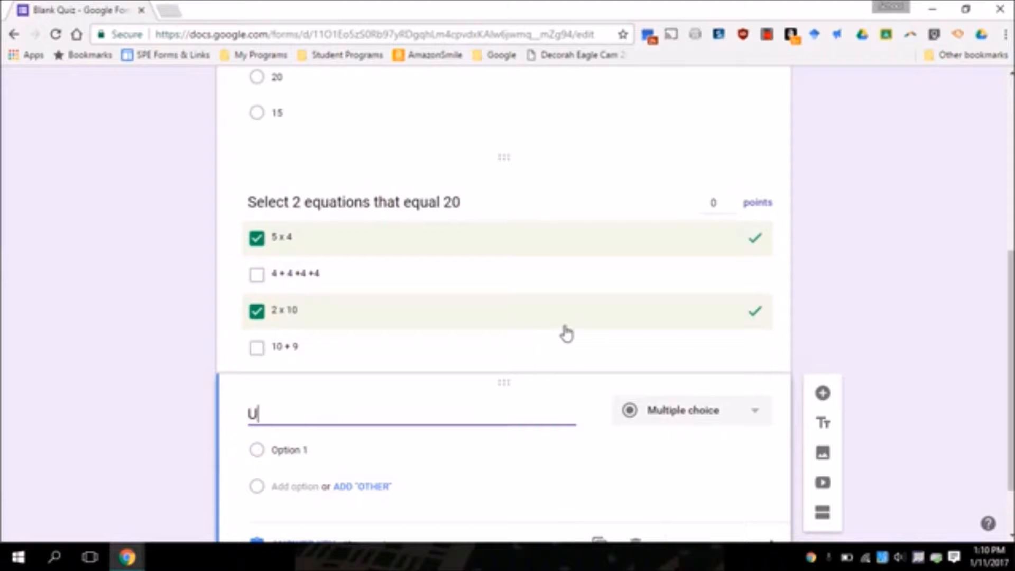
pyautogui.write('se the image to ')
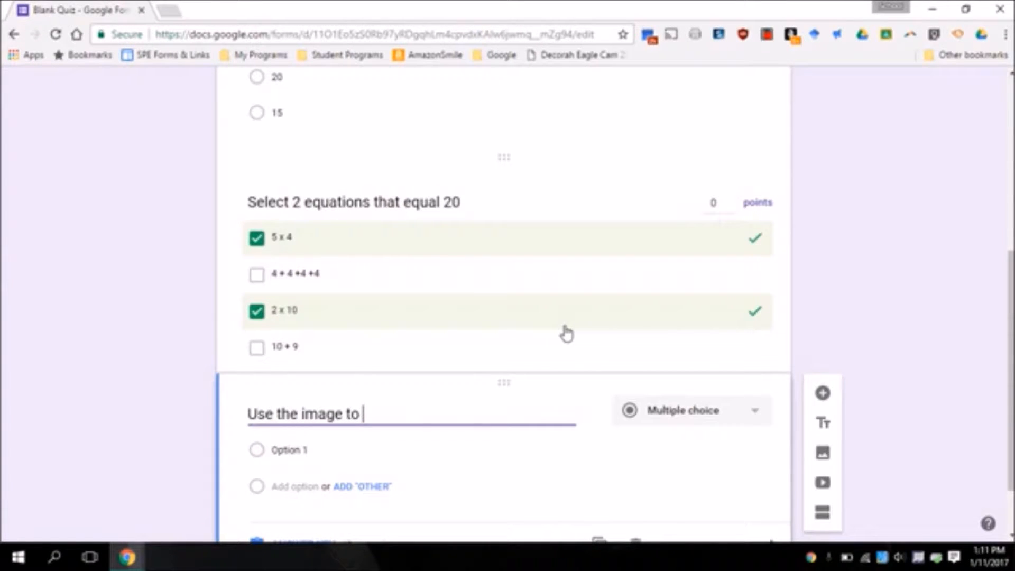
pyautogui.write('answer your')
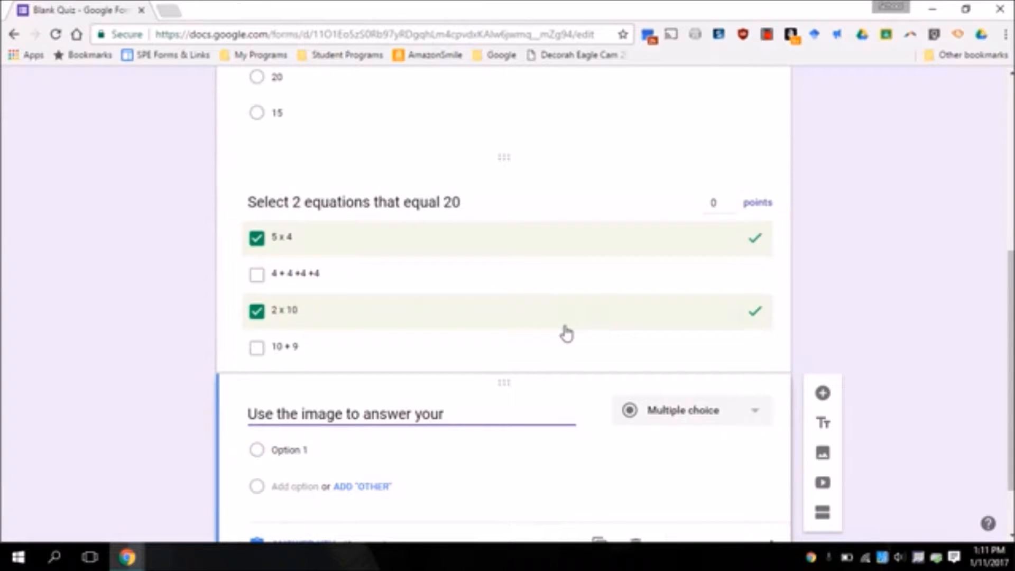
pyautogui.press('BackSpace')
pyautogui.press('BackSpace')
pyautogui.press('BackSpace')
pyautogui.press('BackSpace')
pyautogui.click(740, 415)
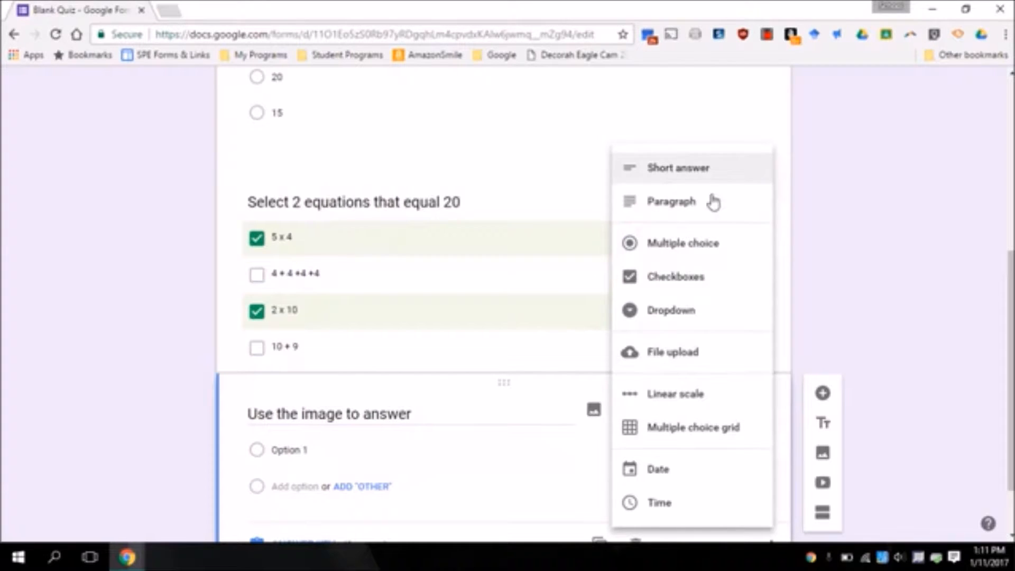
pyautogui.click(709, 170)
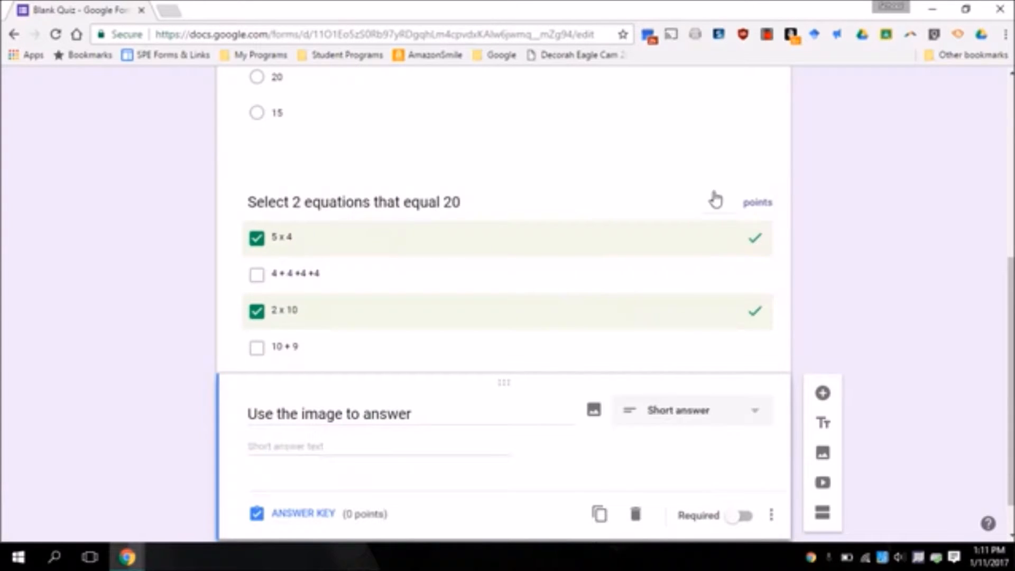
# Insert the "short answer" image file from the Desktop folder into the "Use the image to answer" question.
pyautogui.click(595, 411)
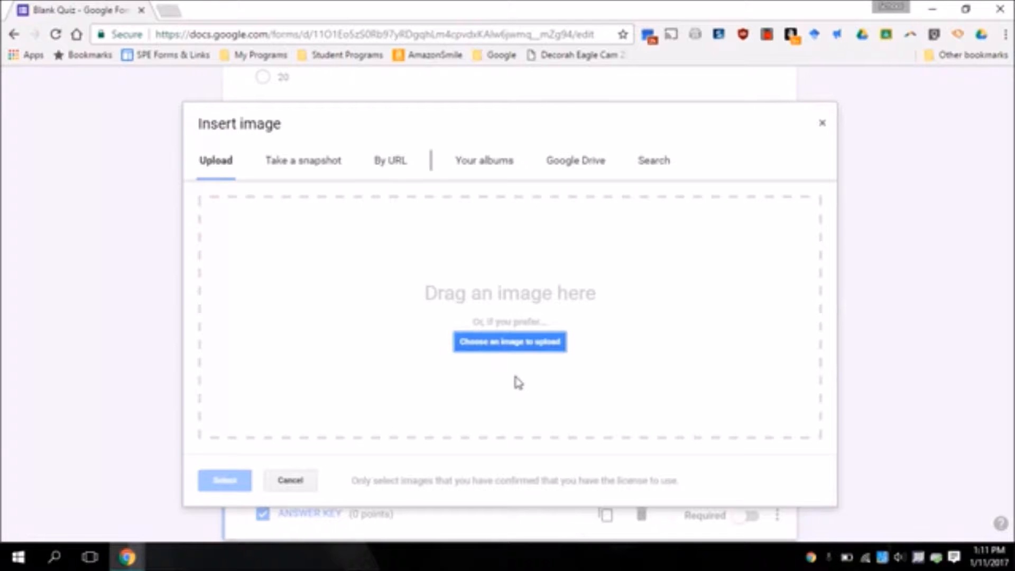
pyautogui.click(520, 352)
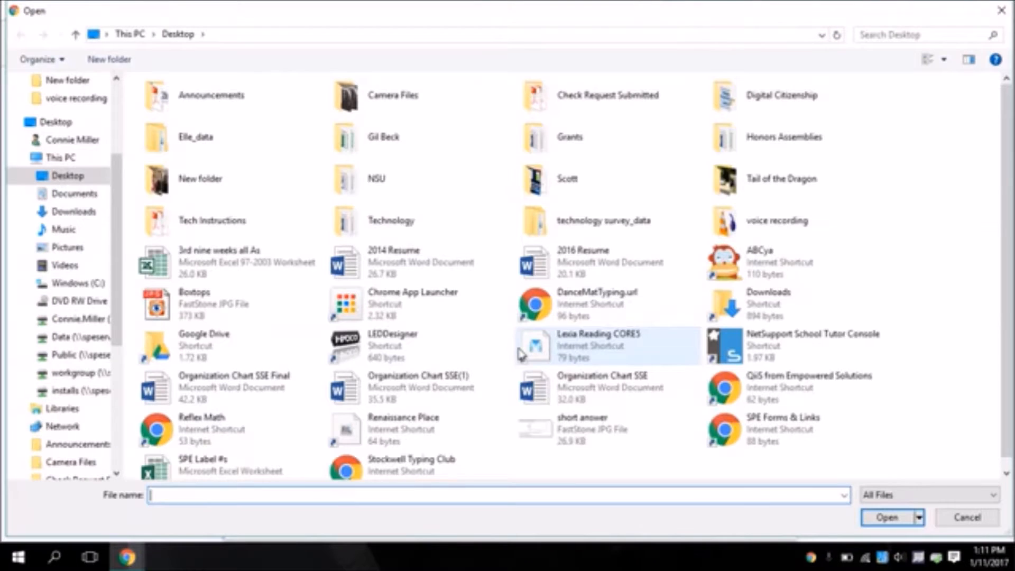
pyautogui.doubleClick(551, 441)
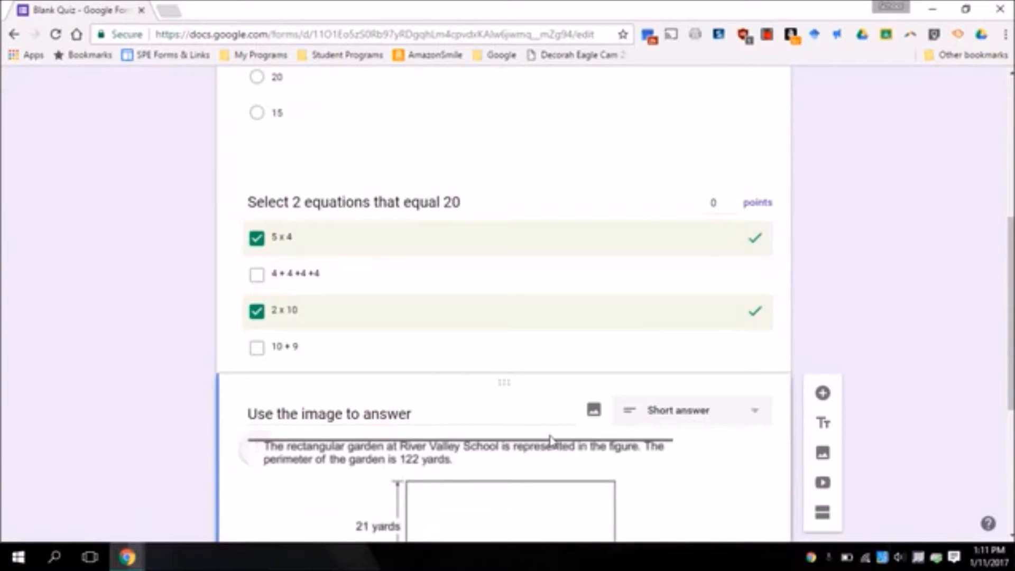
# Add a fourth question of type Paragraph reading "Explain how you find the missing factor in this equation --- 81 = 9 x n".
pyautogui.scroll(-5, 817, 321)
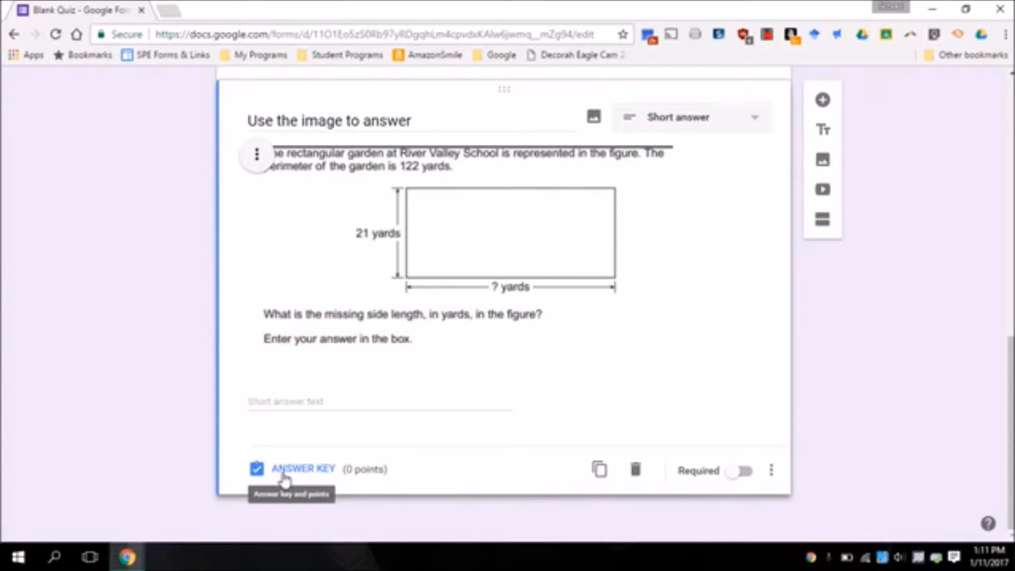
pyautogui.click(821, 102)
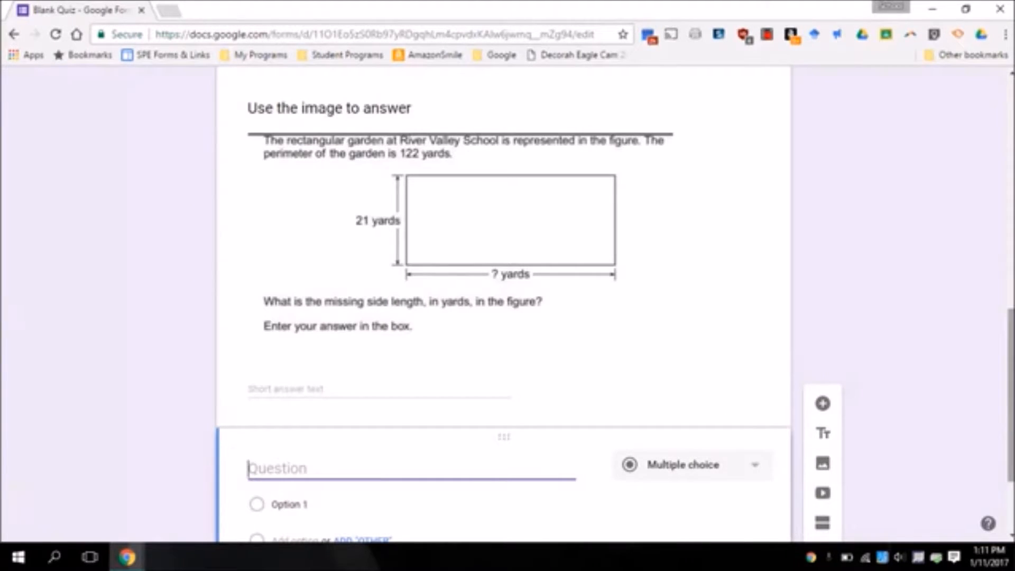
pyautogui.write('Explain how you find the missing factor')
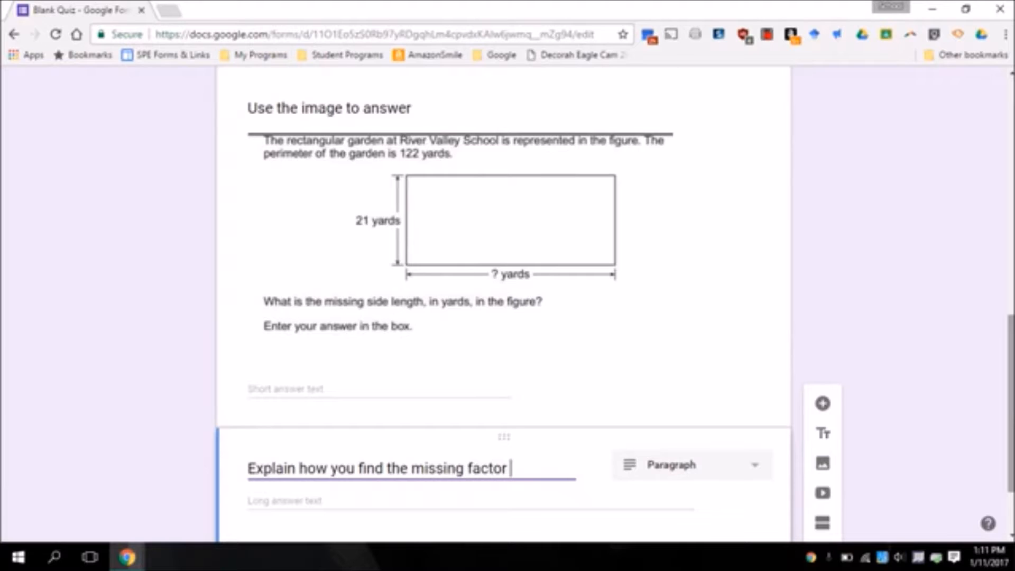
pyautogui.write(' in this equation')
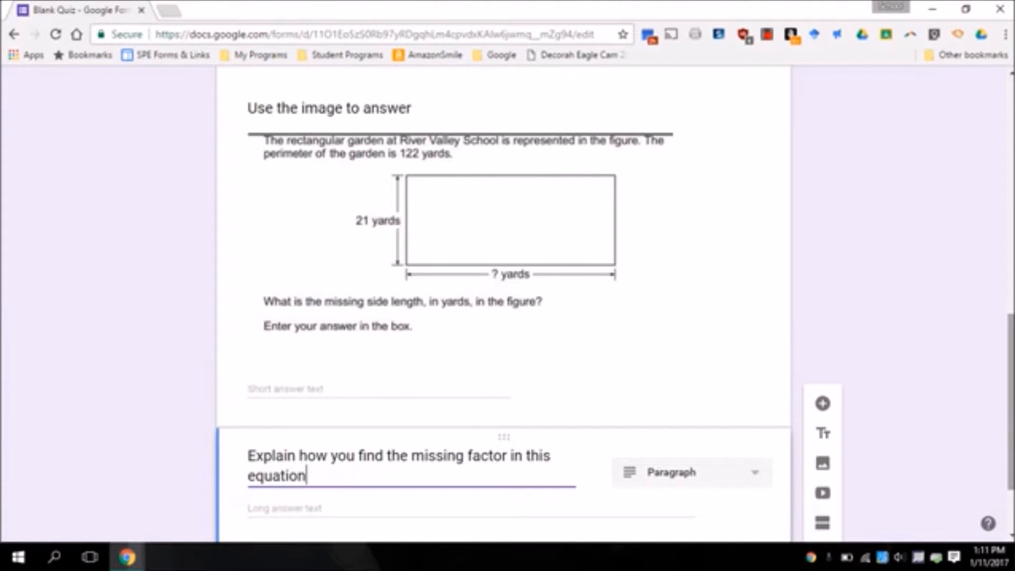
pyautogui.write(' --')
pyautogui.write('81 = 9 x n')
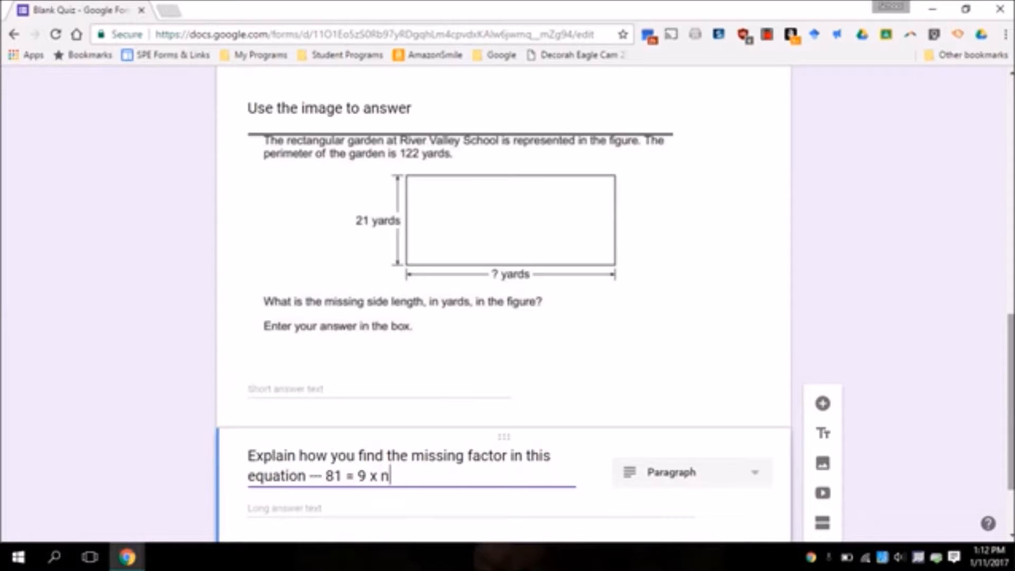
# Make both the missing-factor paragraph question and the "Use the image to answer" question required.
pyautogui.scroll(-2, 833, 415)
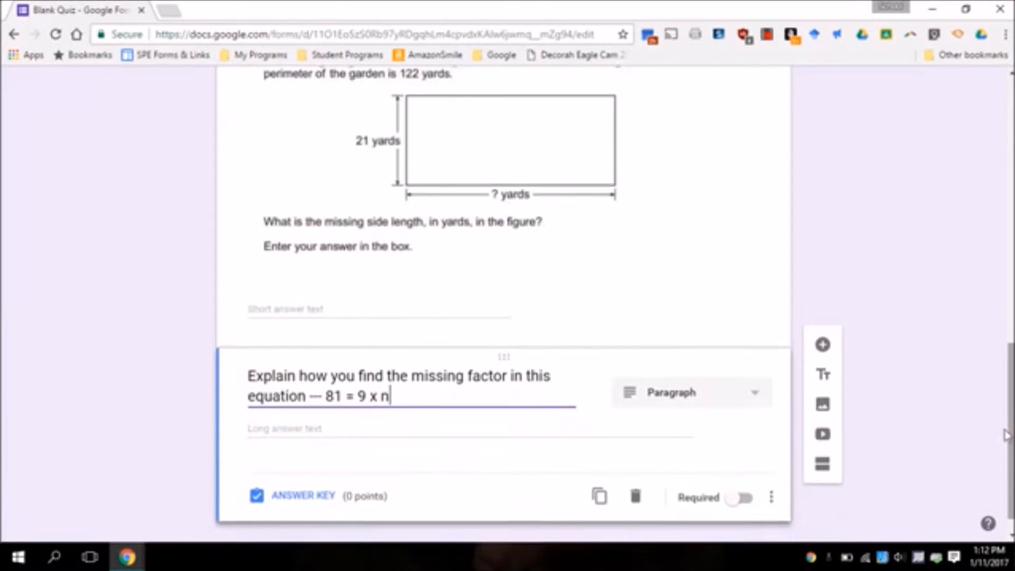
pyautogui.click(741, 470)
pyautogui.scroll(4, 687, 164)
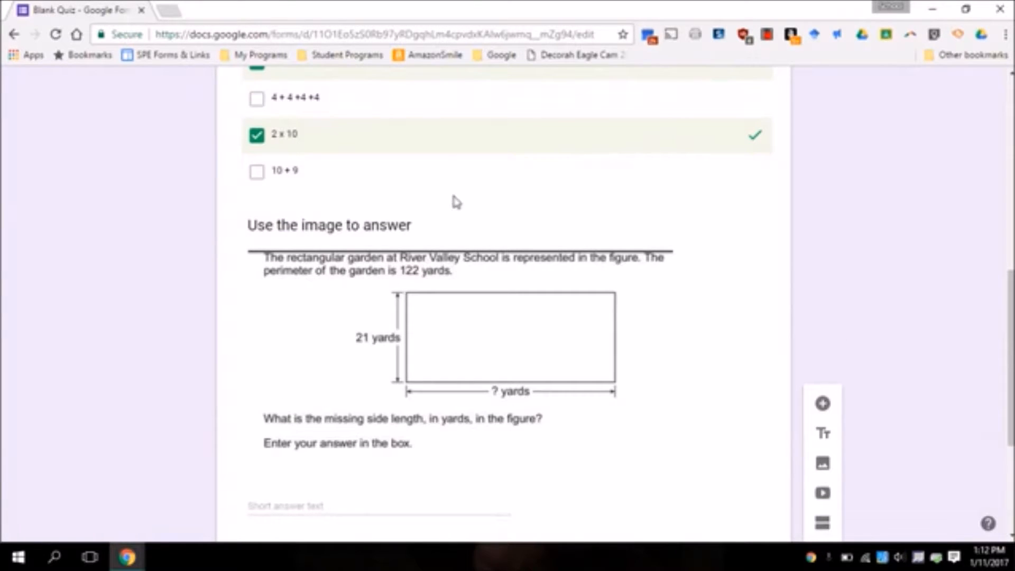
pyautogui.click(462, 201)
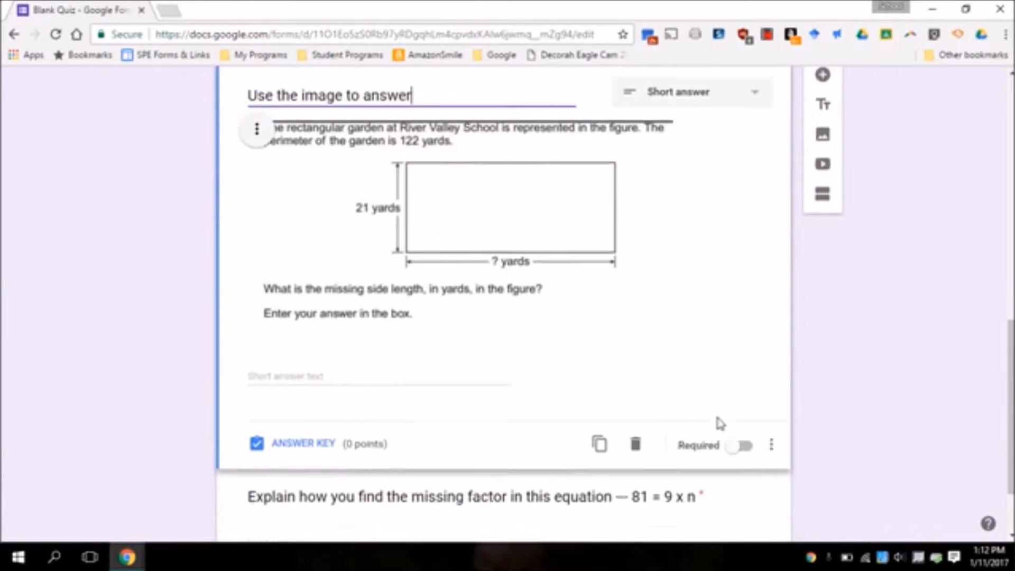
pyautogui.click(741, 446)
# Preview the Friday Math form and look through all its questions down to the end.
pyautogui.scroll(5, 727, 249)
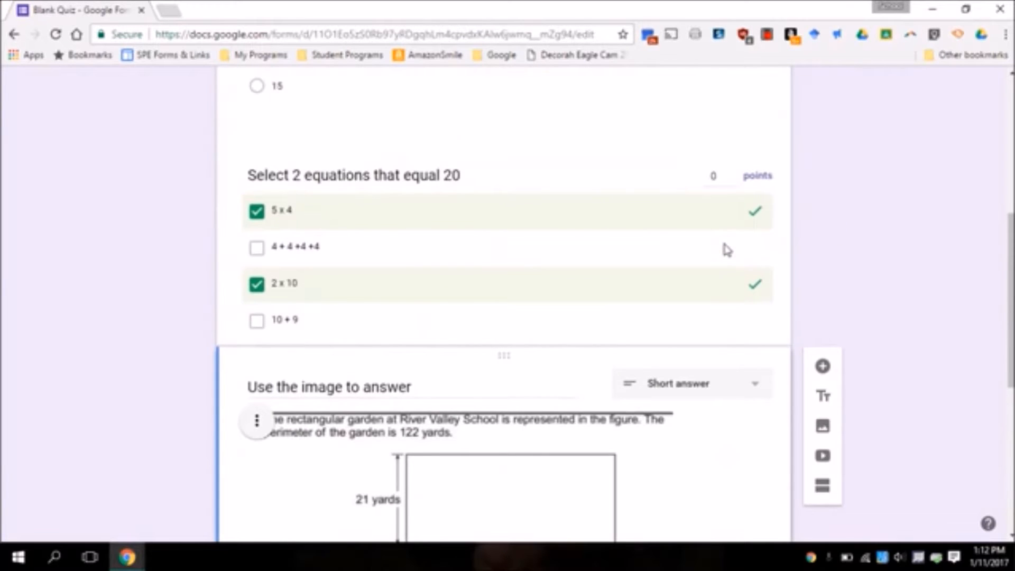
pyautogui.scroll(7, 725, 243)
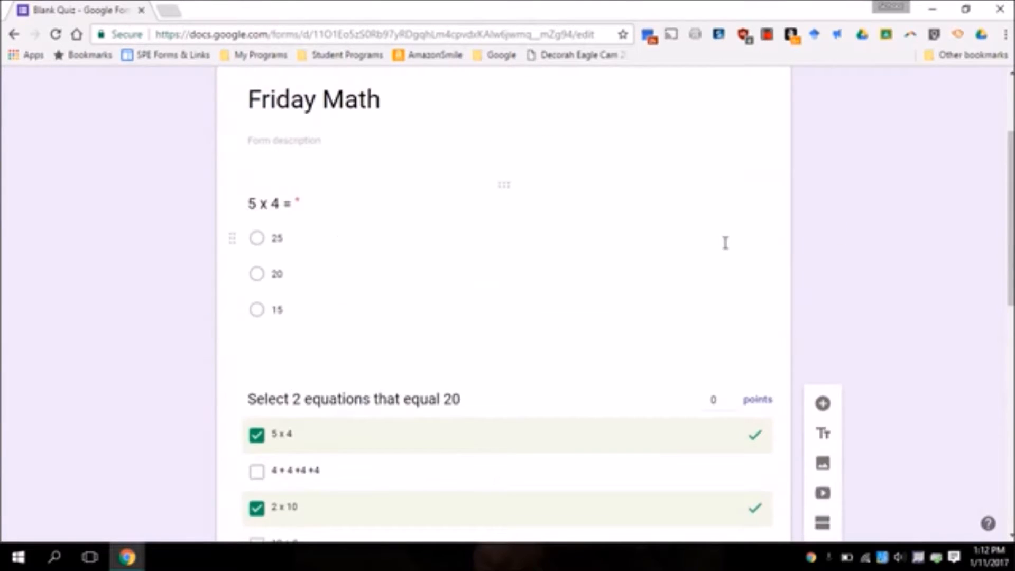
pyautogui.click(787, 100)
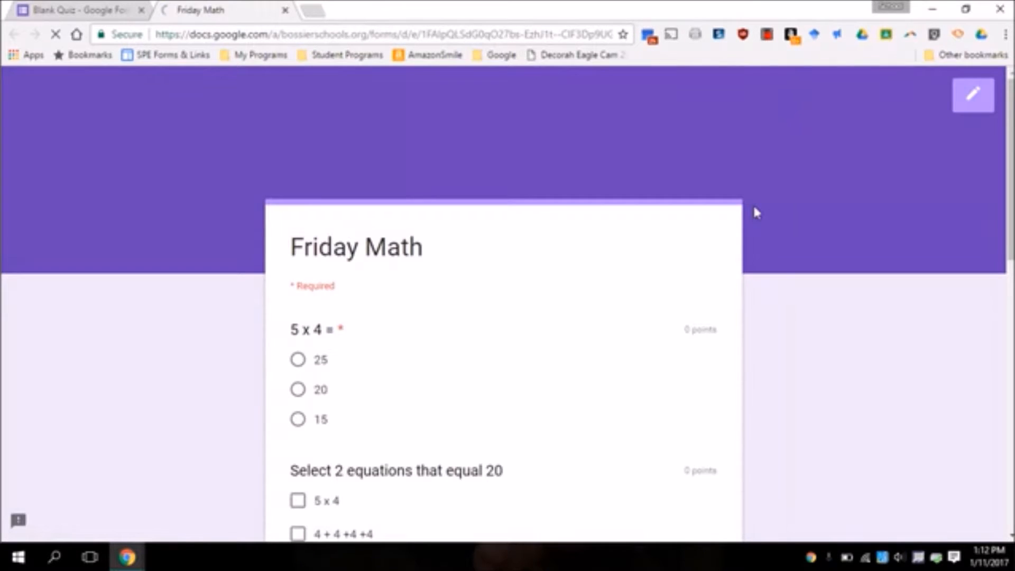
pyautogui.scroll(-5, 754, 208)
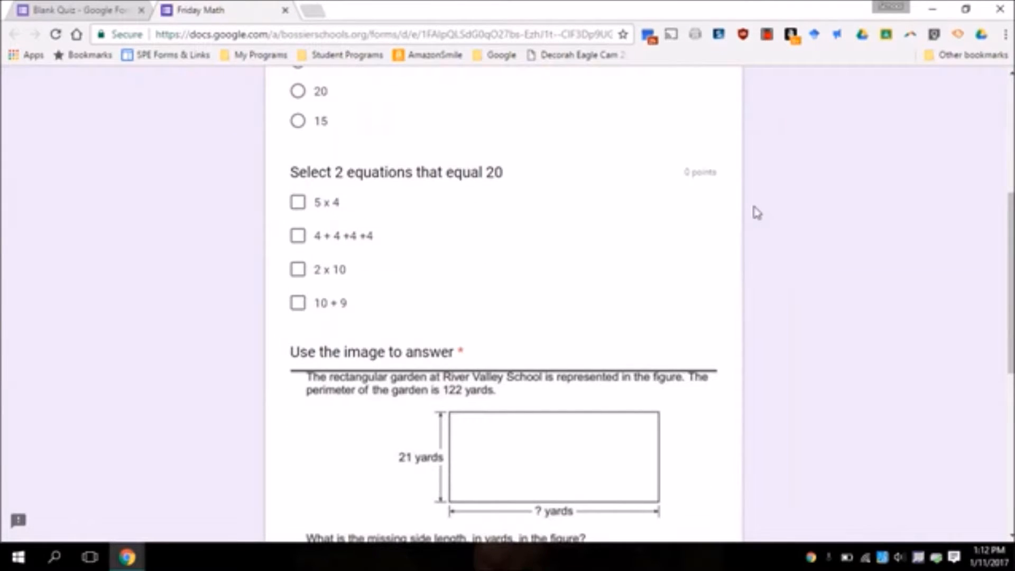
pyautogui.scroll(-4, 757, 212)
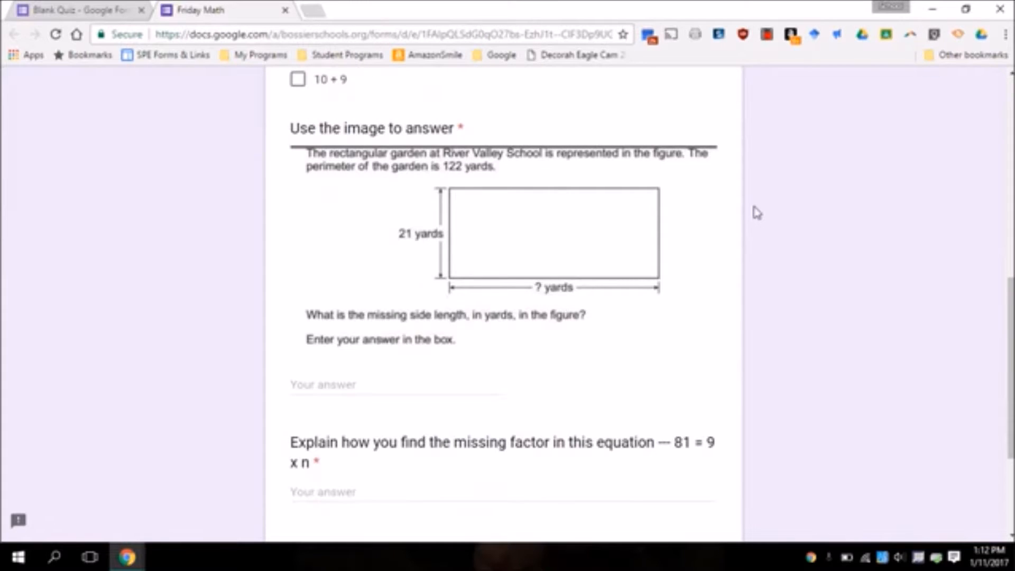
pyautogui.scroll(-2, 756, 212)
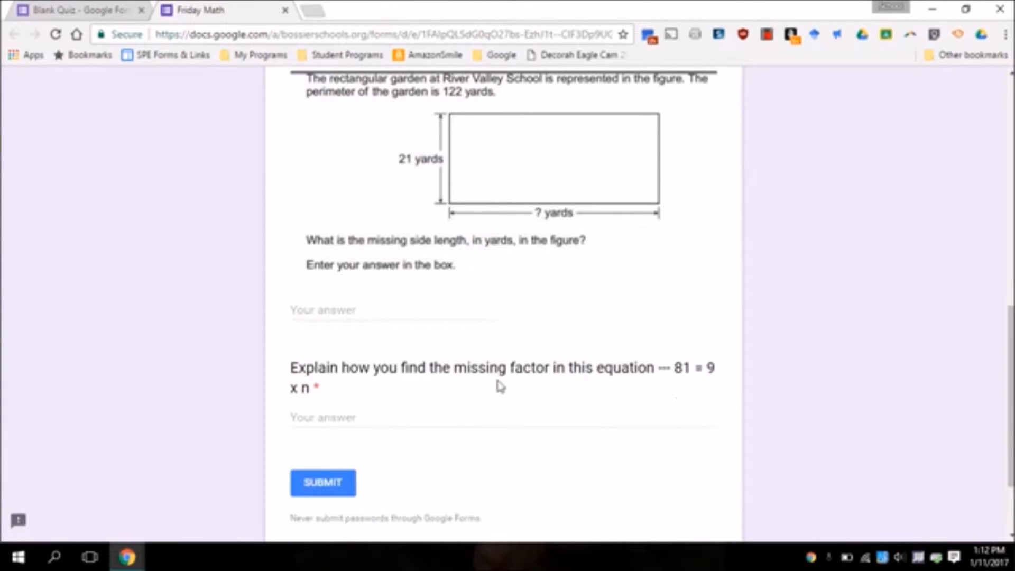
pyautogui.scroll(10, 729, 287)
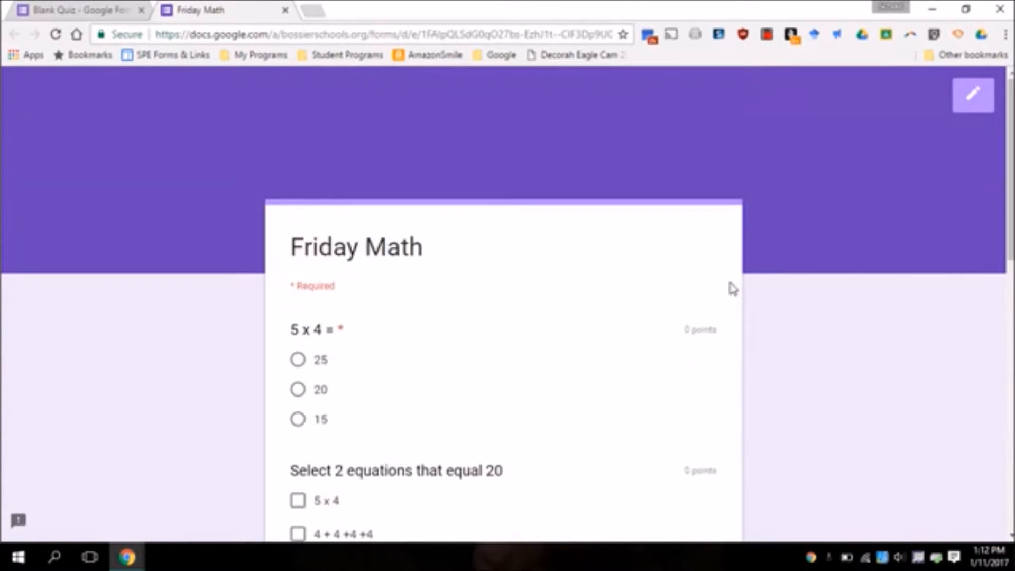
# Return to the form editor and set the form to collect email addresses and limit respondents to 1 response.
pyautogui.click(113, 18)
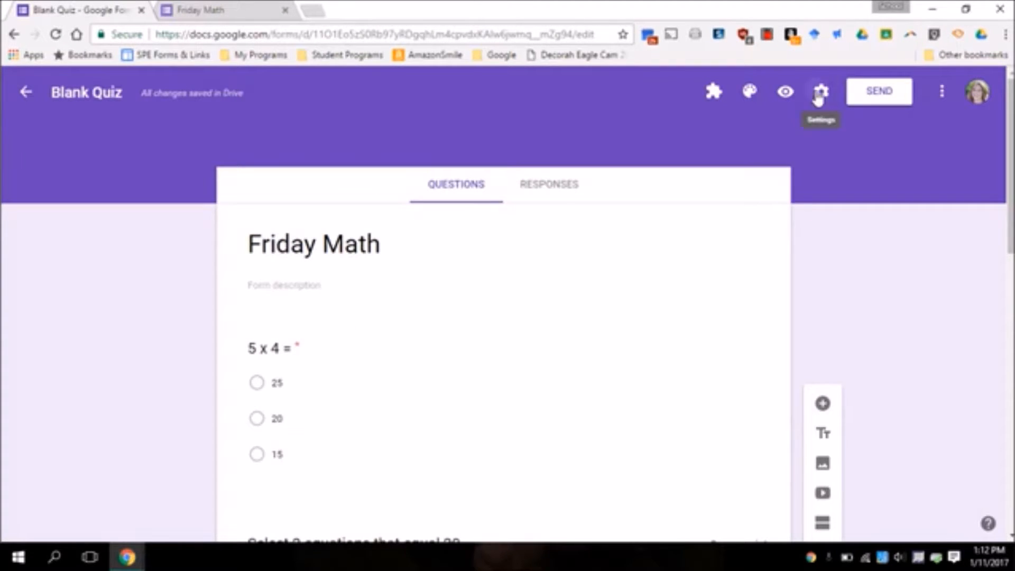
pyautogui.click(821, 91)
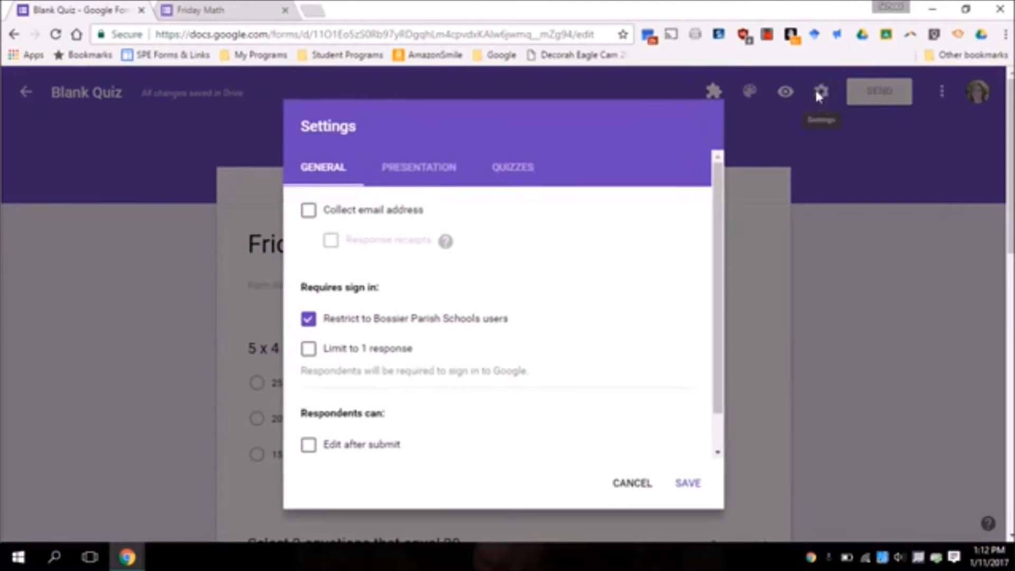
pyautogui.click(308, 213)
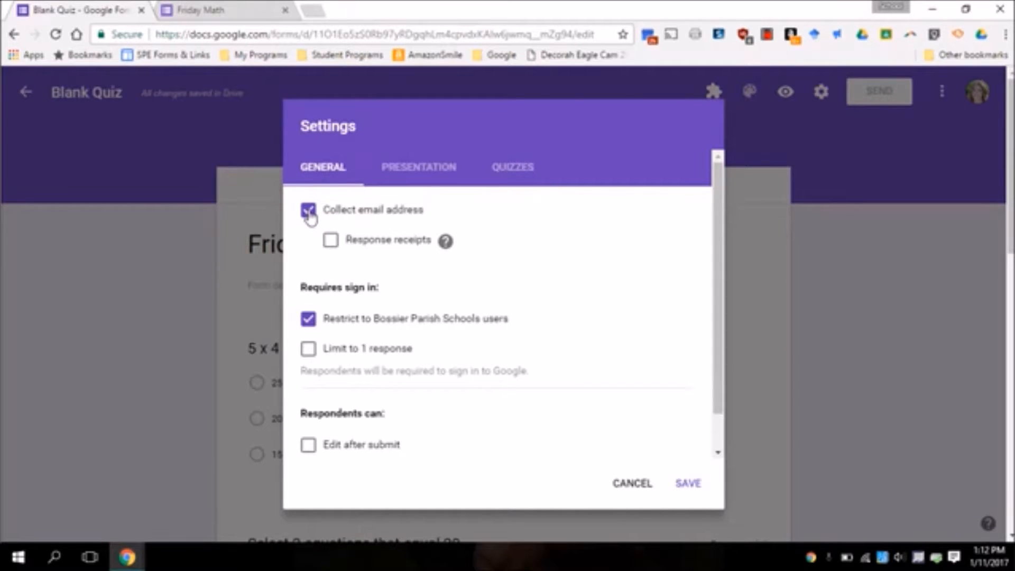
pyautogui.click(308, 350)
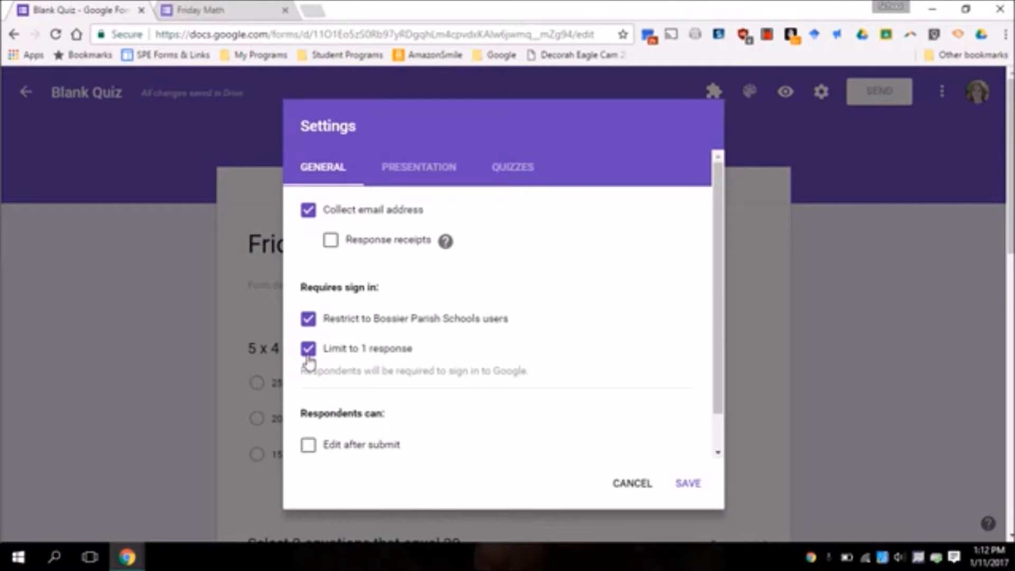
# Set the form's confirmation message to "Thanks for completing this quiz".
pyautogui.click(428, 168)
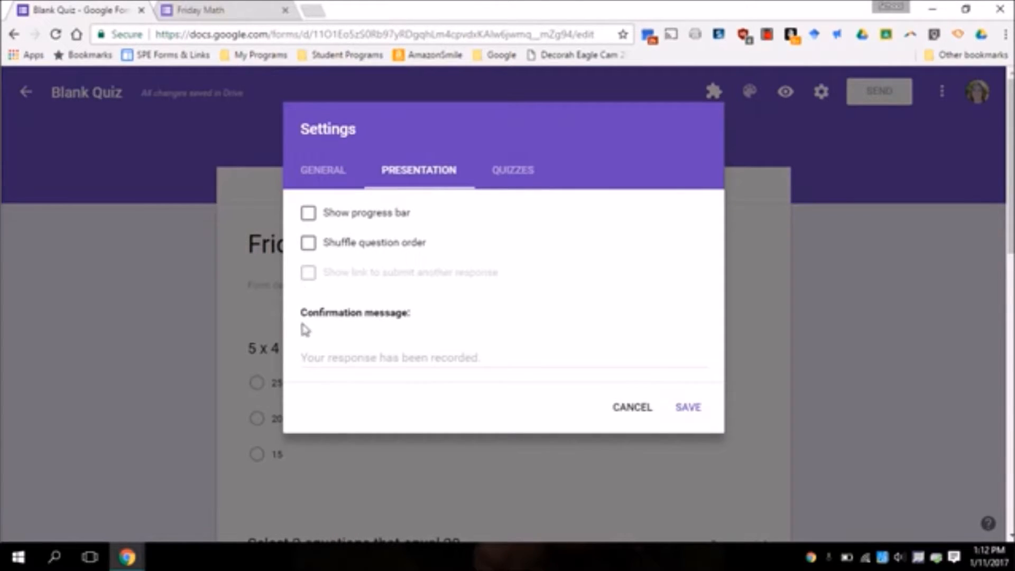
pyautogui.click(310, 358)
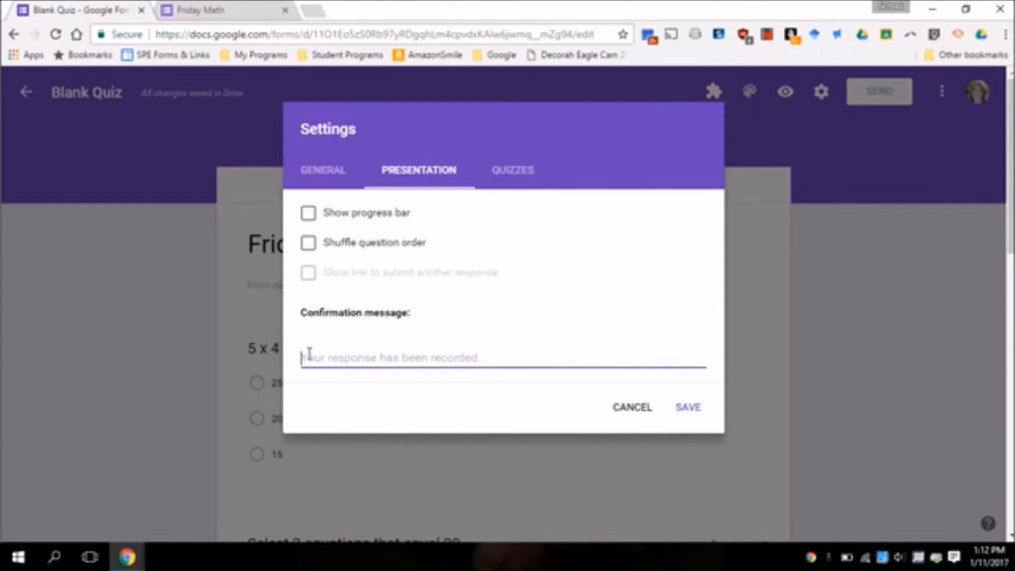
pyautogui.write('Thanks for completing this quiz')
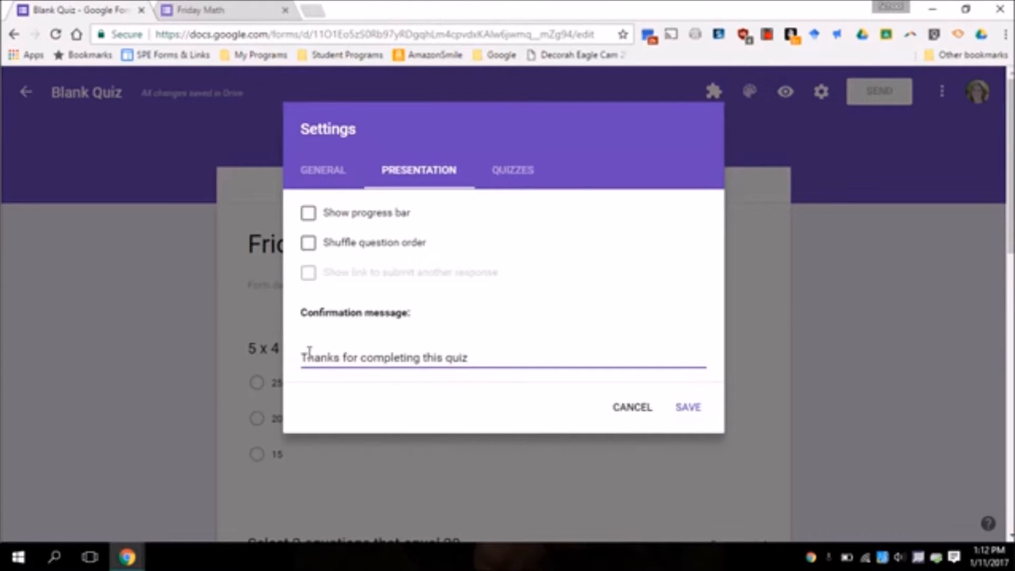
# Review the grade release and respondent visibility options for the quiz, and save the form settings.
pyautogui.click(507, 170)
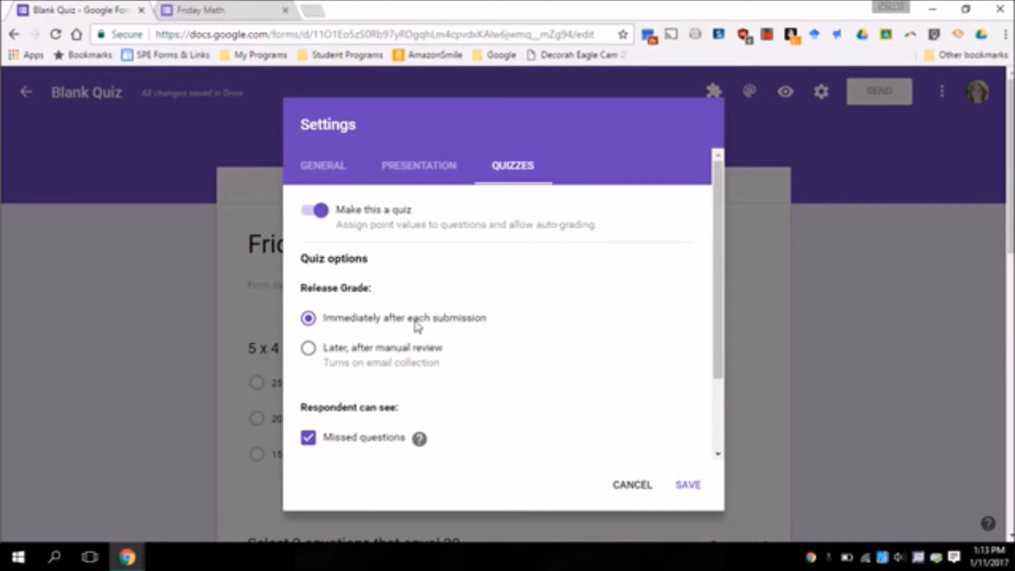
pyautogui.scroll(-2, 416, 329)
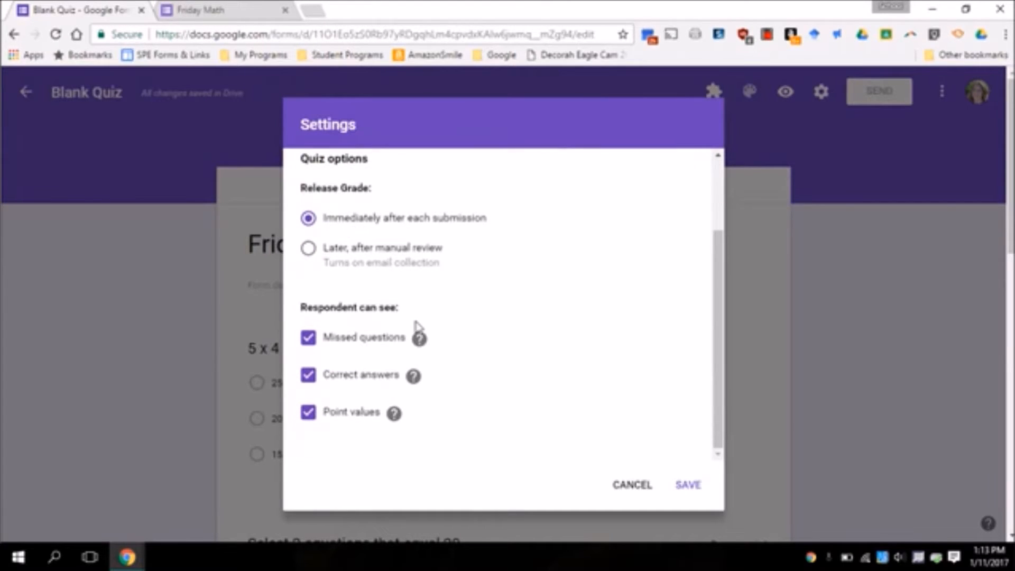
pyautogui.click(688, 487)
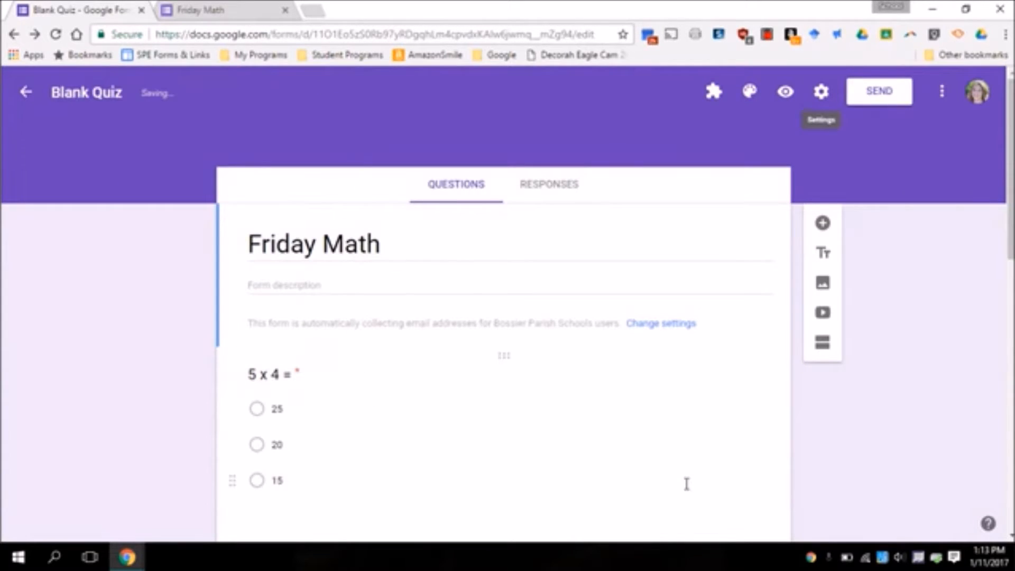